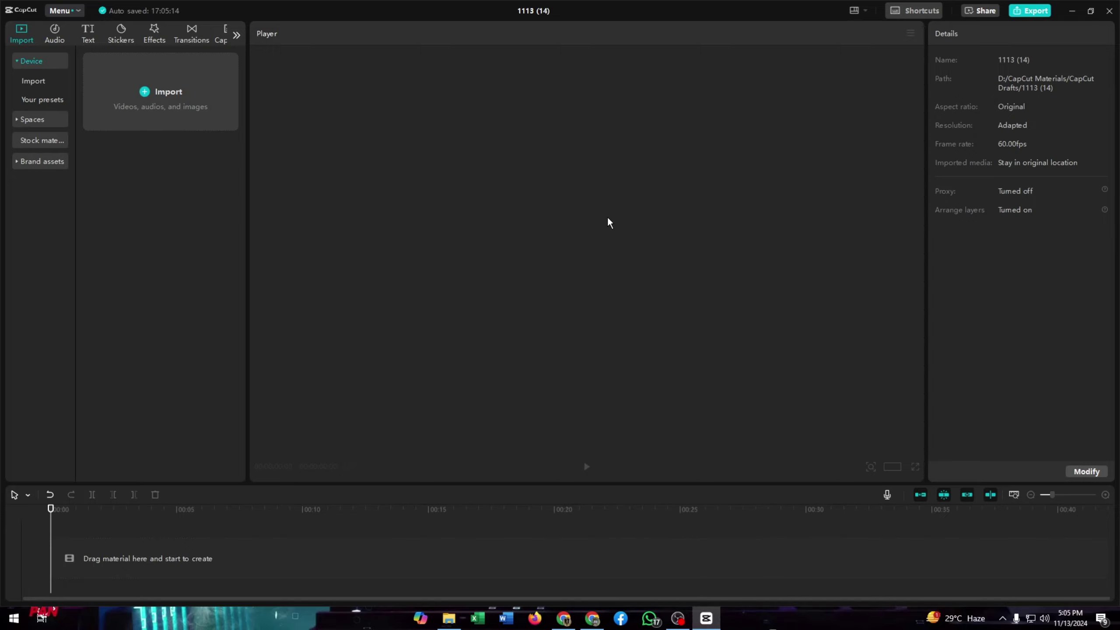
- Import the video 3971351-uhd_3840_2160_25fps from Downloads and place it at the start of the timeline
click(198, 91)
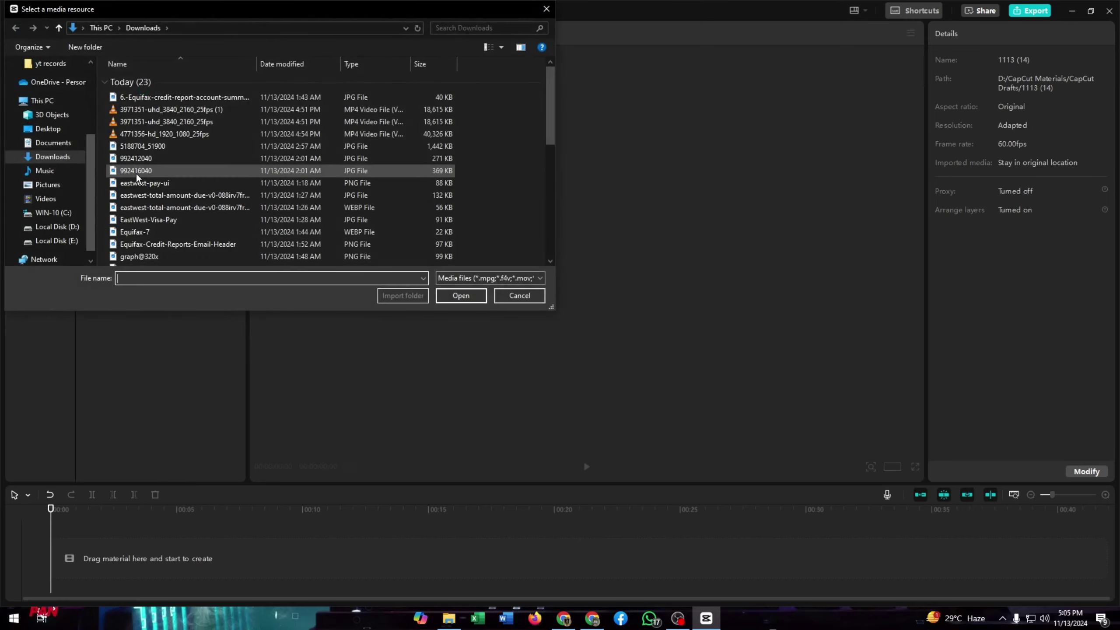
double_click(152, 121)
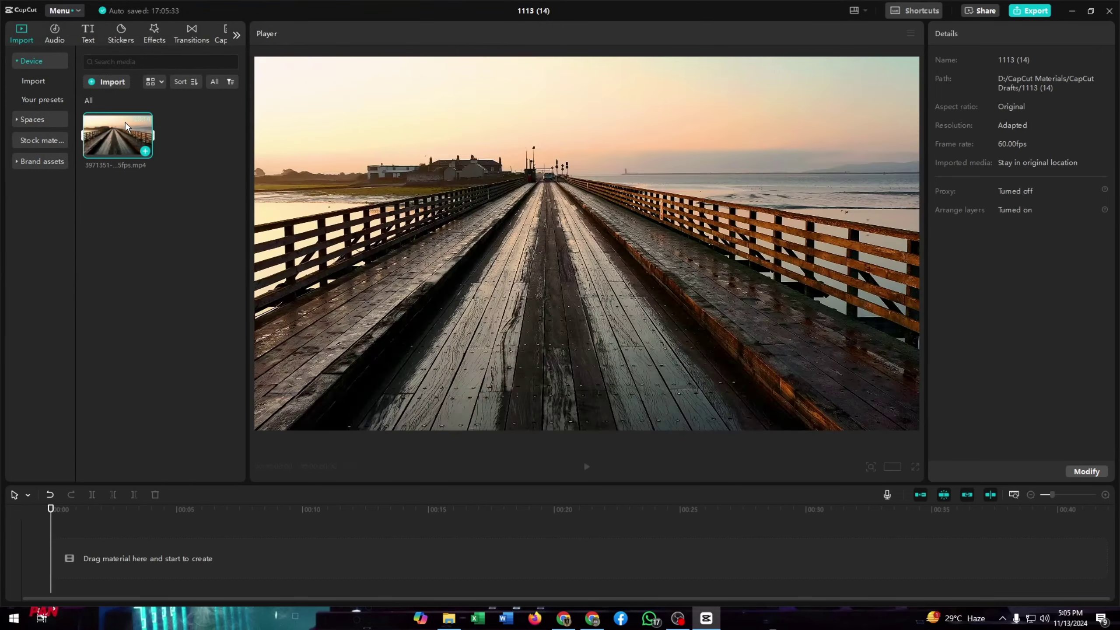
drag(125, 124, 112, 560)
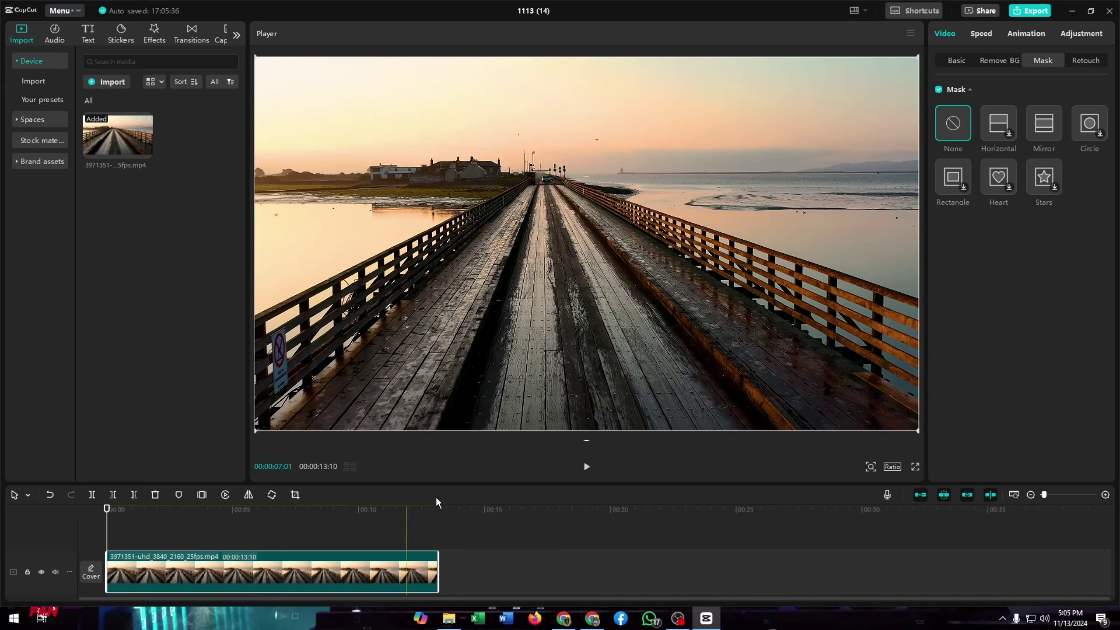
- Apply a Mirror mask to the pier clip and enlarge it to a size of about 1223, leaving thin black bars
click(957, 60)
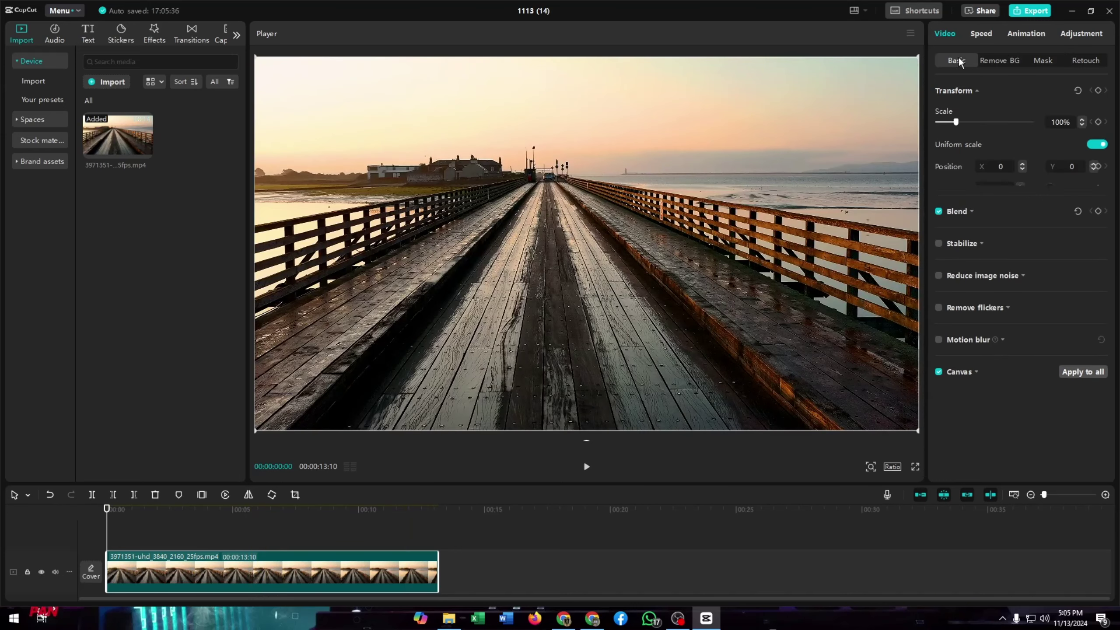
click(1046, 58)
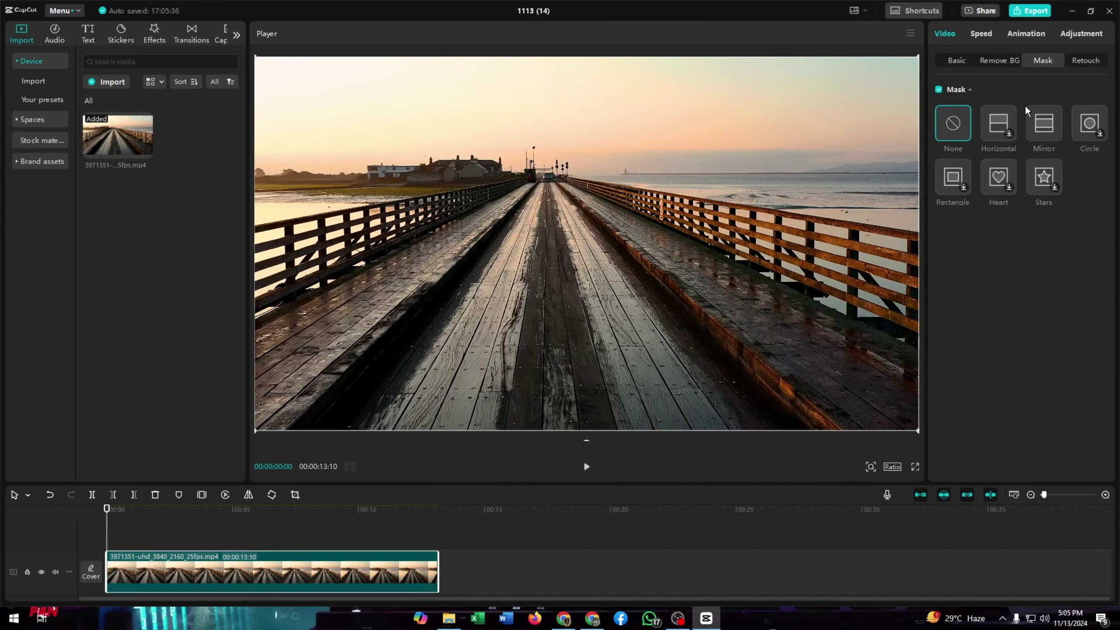
click(1042, 128)
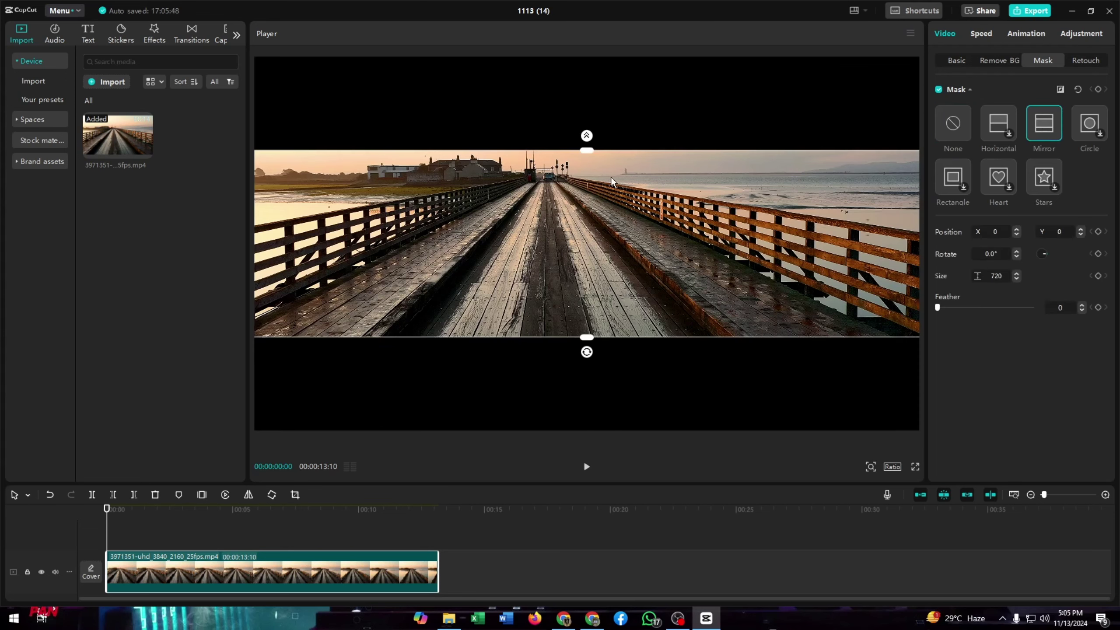
drag(587, 150, 598, 88)
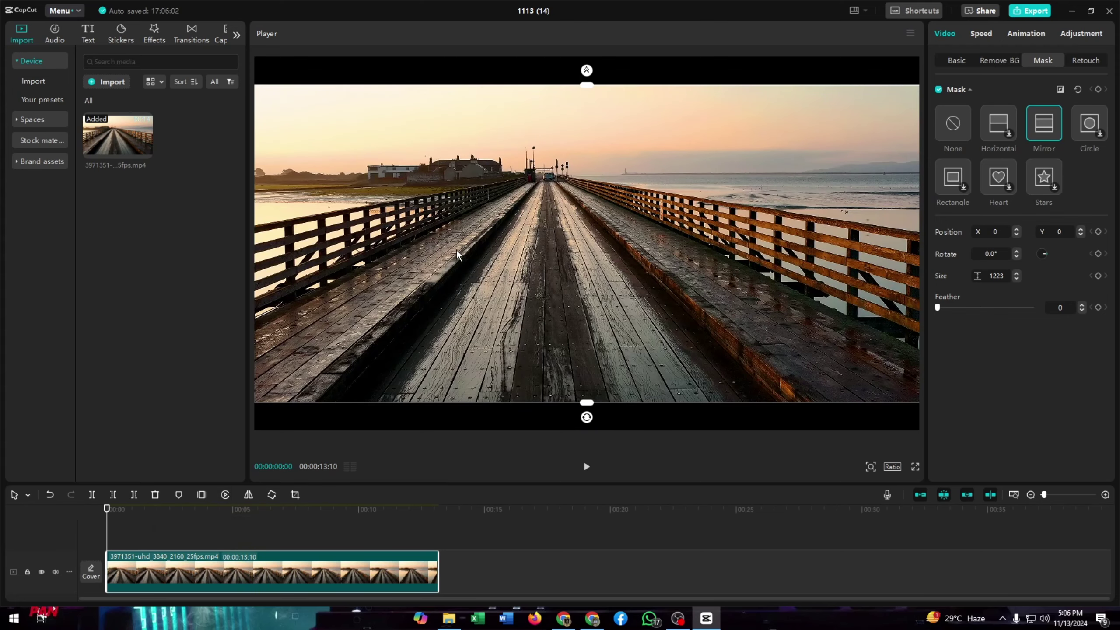
- Play the masked pier clip up to 00:00:03:41, split it there and delete the part after the cut
key(space)
click(118, 539)
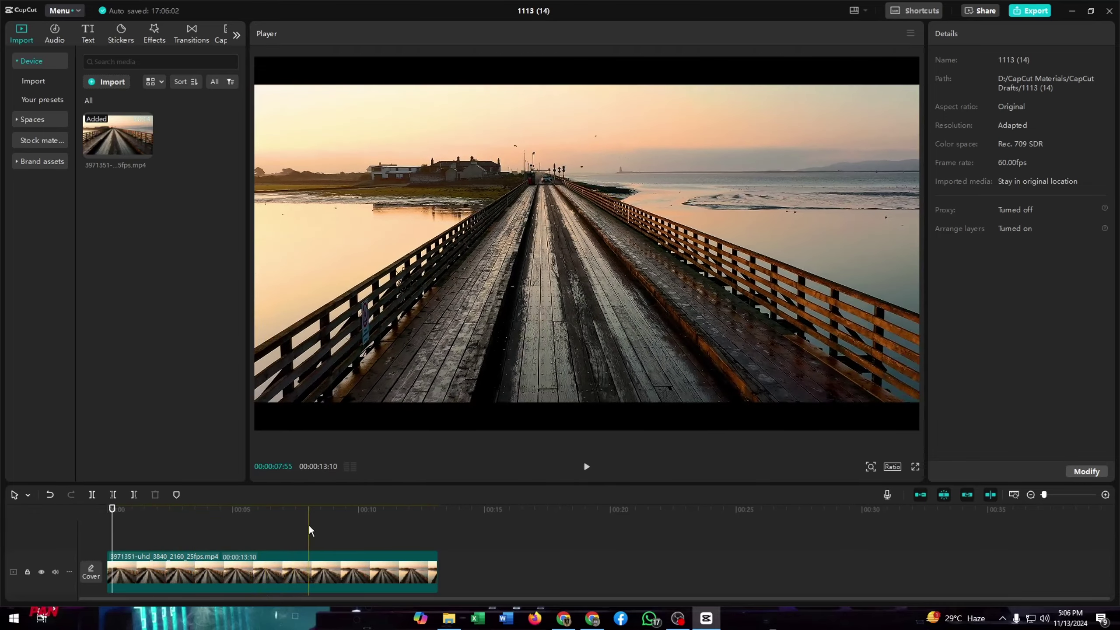
click(585, 468)
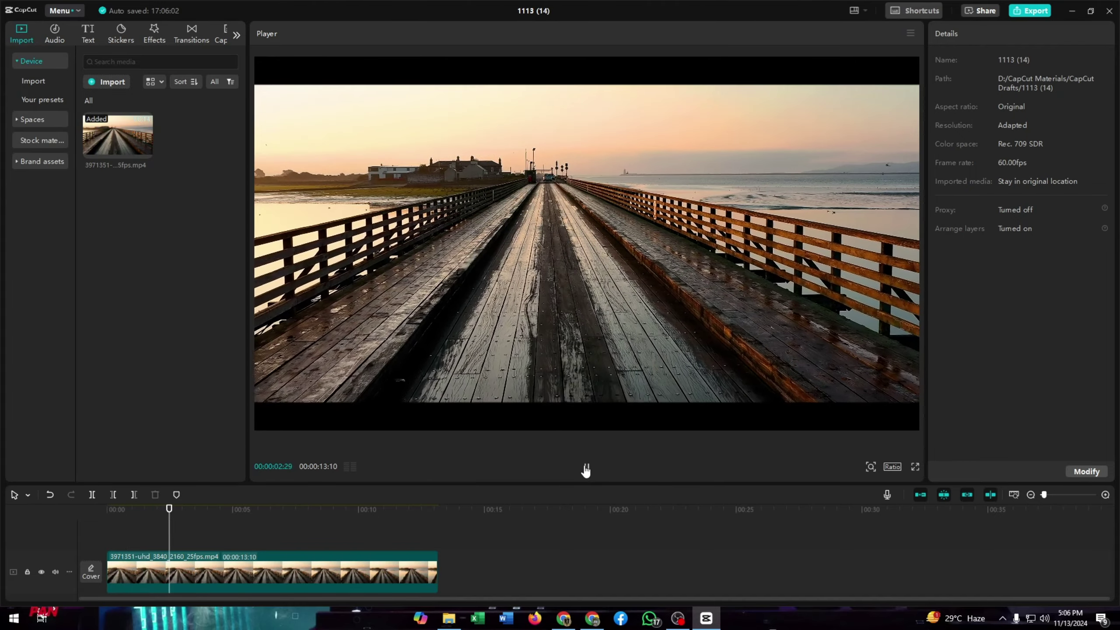
click(586, 468)
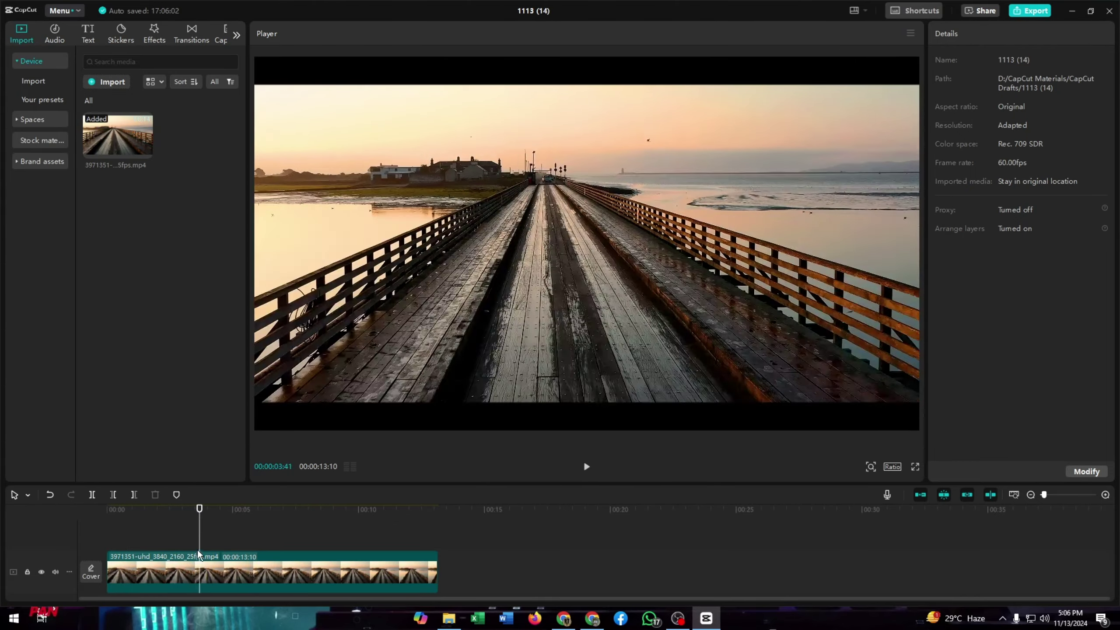
click(200, 564)
key(ctrl+b)
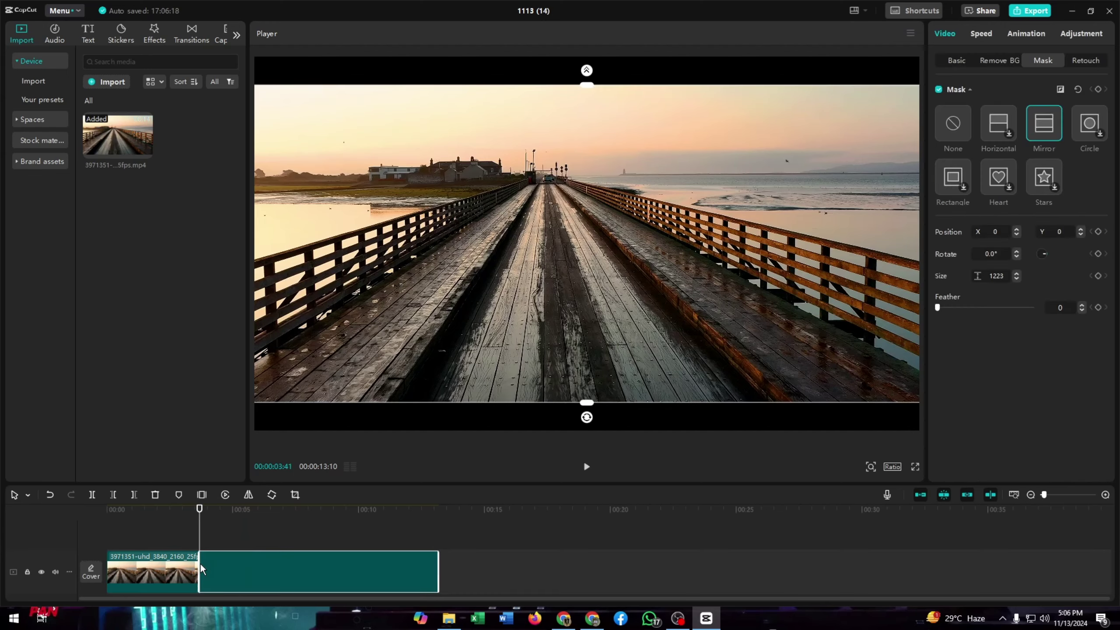
key(Delete)
- Trim the end of the pier clip back to about 00:00:02:57
click(171, 564)
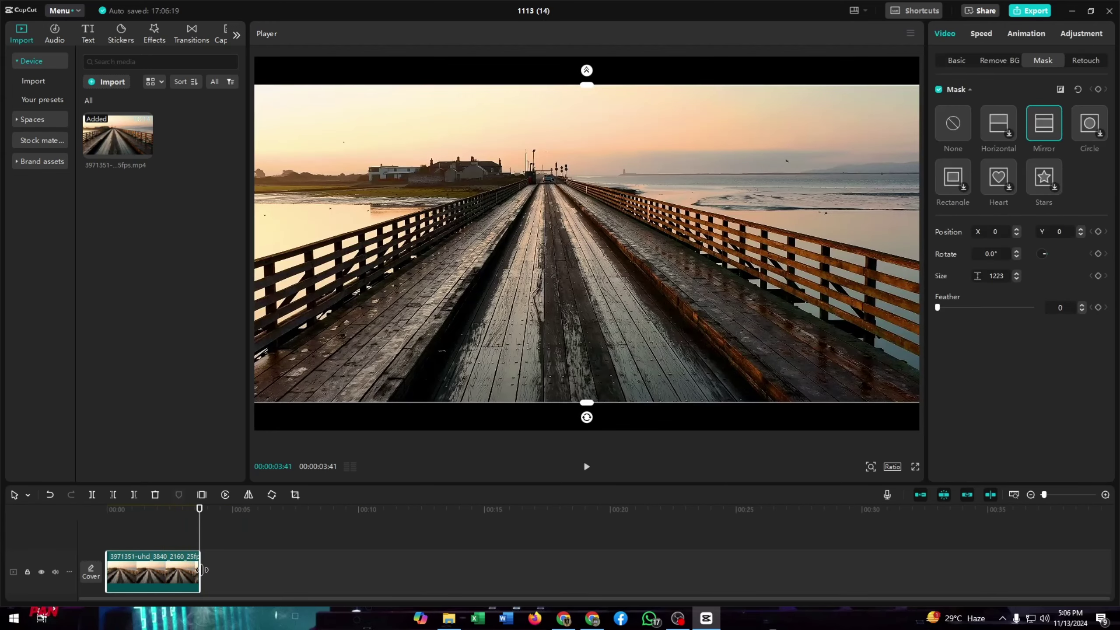
drag(198, 570, 181, 569)
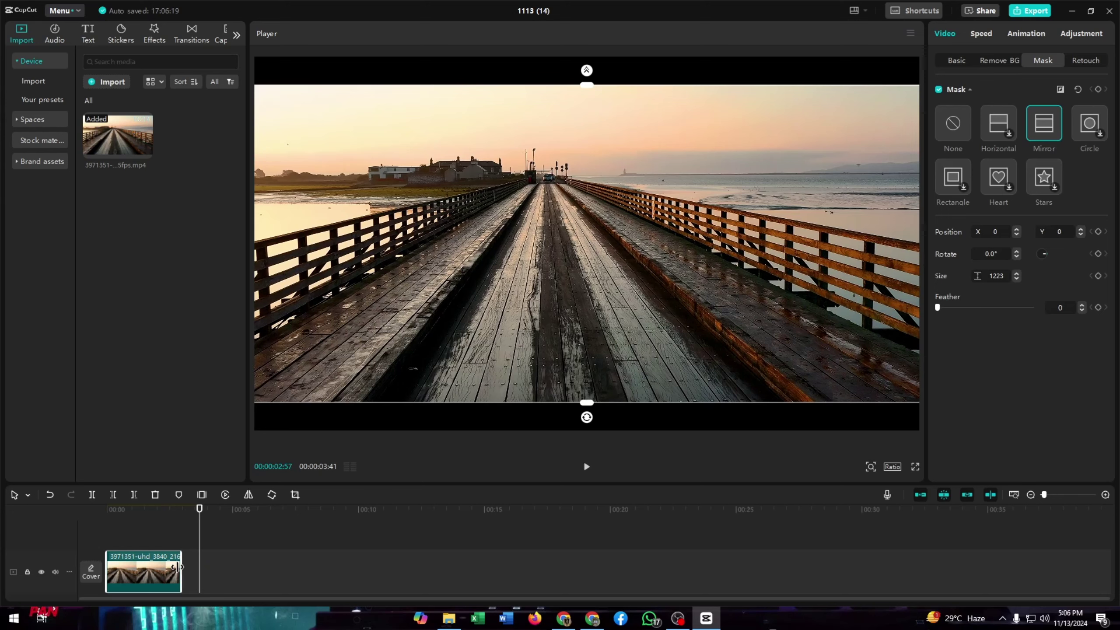
click(160, 519)
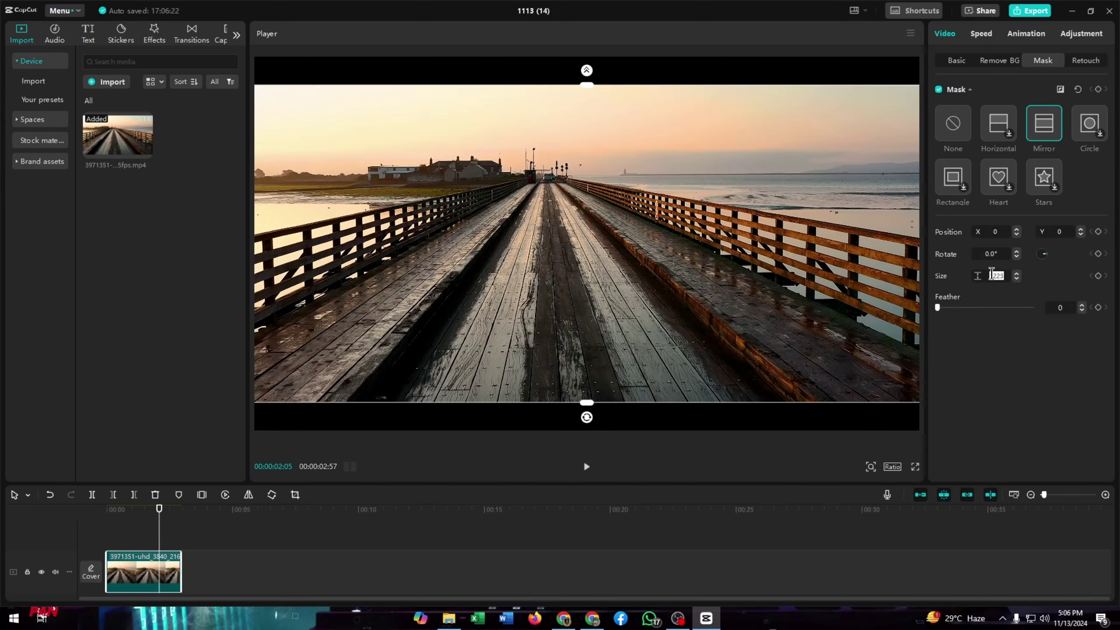
- Import the video 4771356-hd_1920_1080_25fps from Downloads and place it directly after the pier clip on the timeline
click(277, 562)
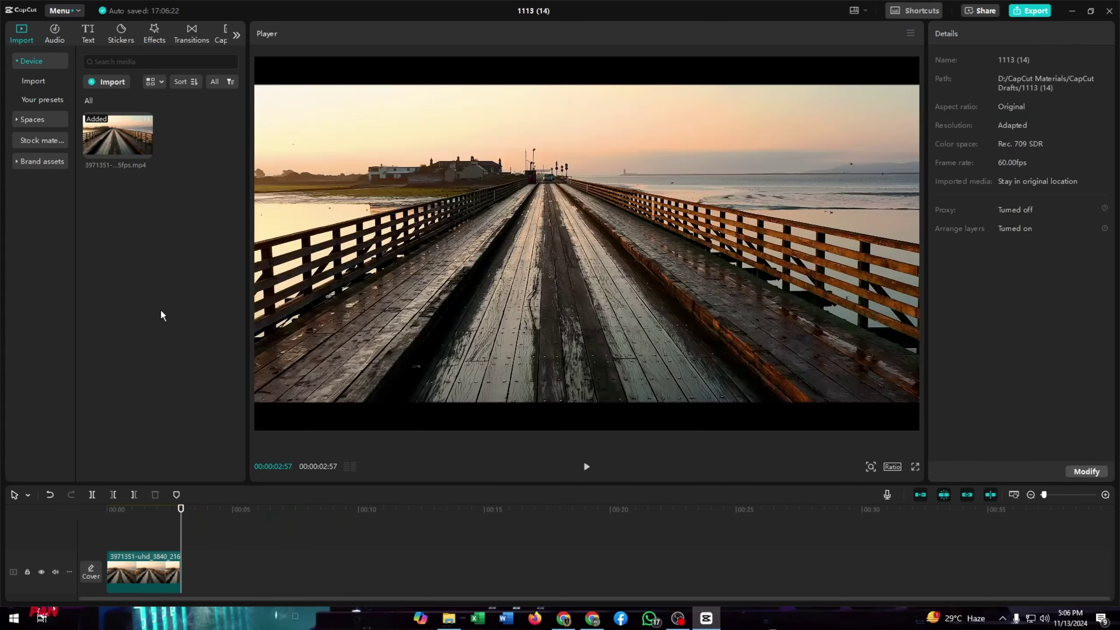
click(112, 83)
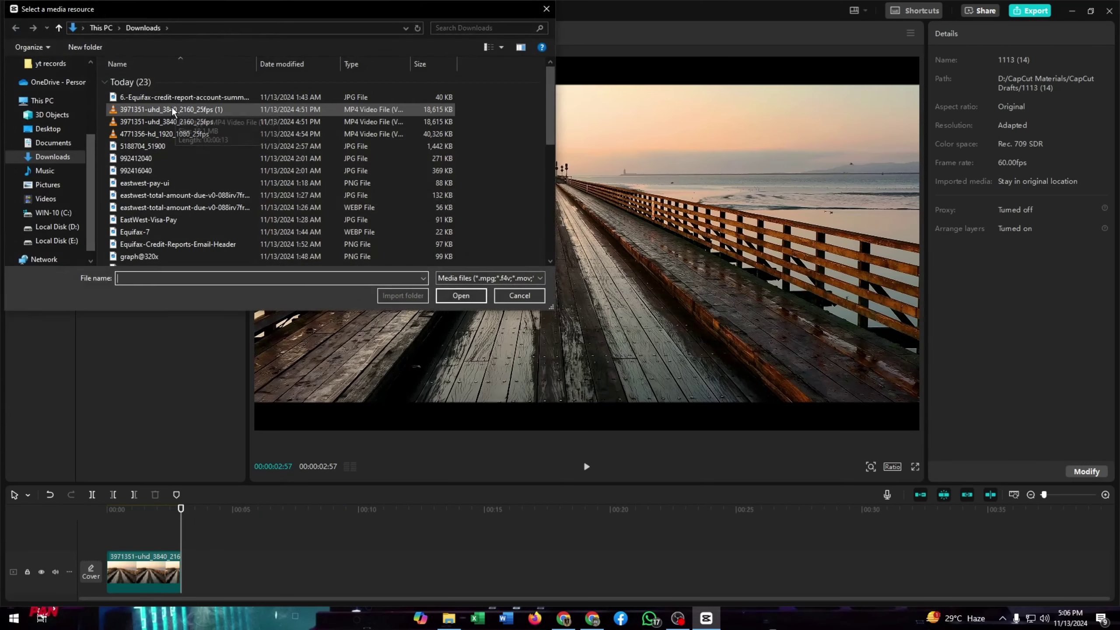
double_click(163, 134)
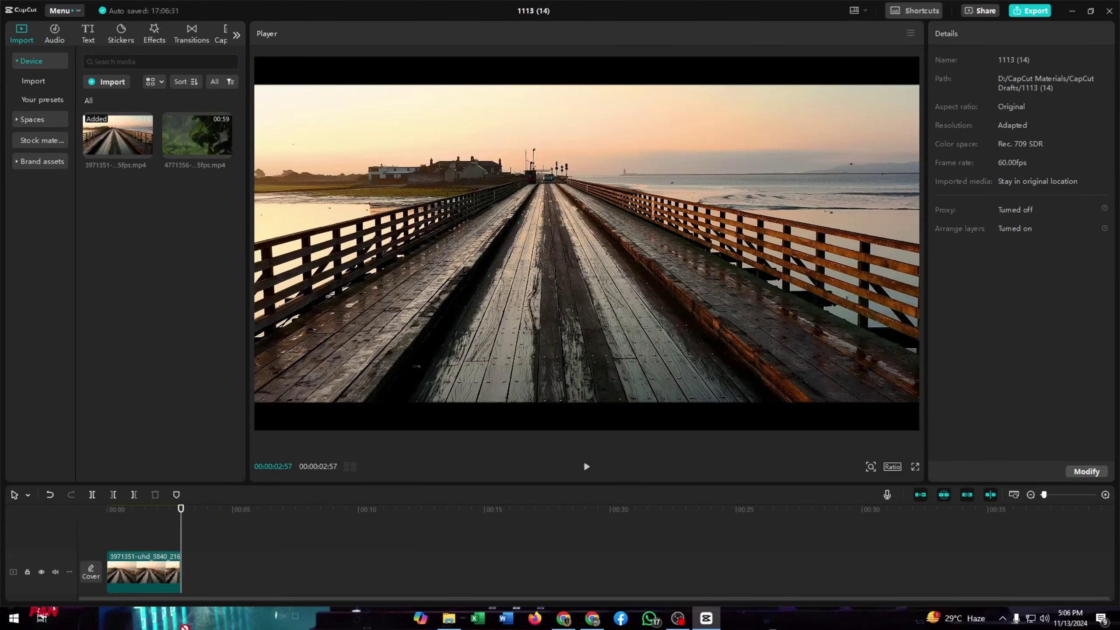
drag(194, 135, 187, 576)
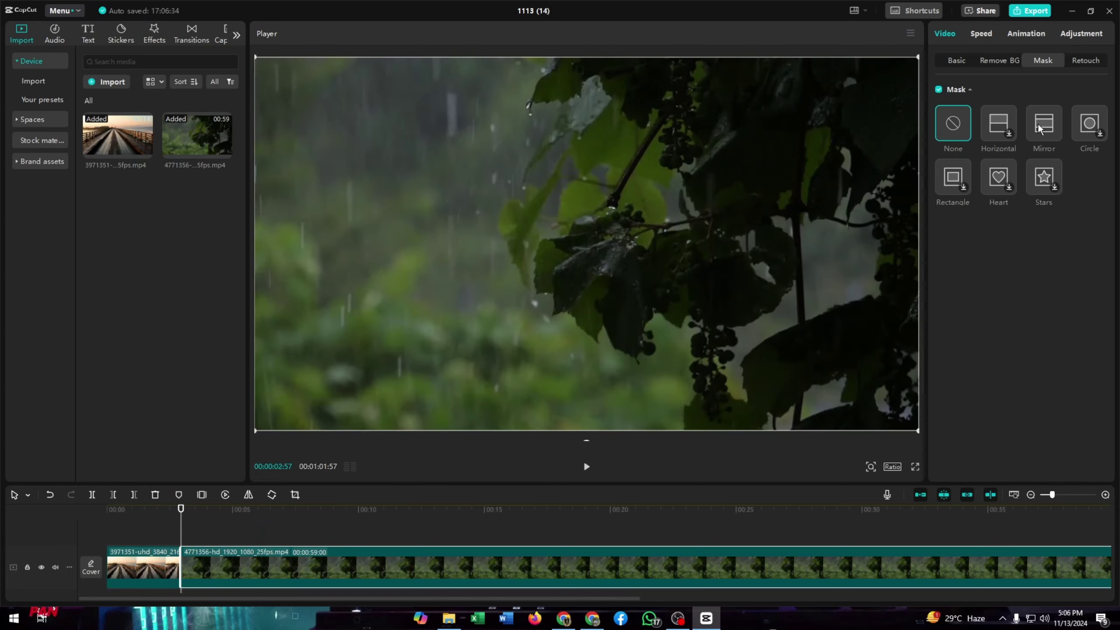
- Apply a Mirror mask to the rain clip and enlarge it to a size of about 928 to match the pier clip's bars
click(1040, 128)
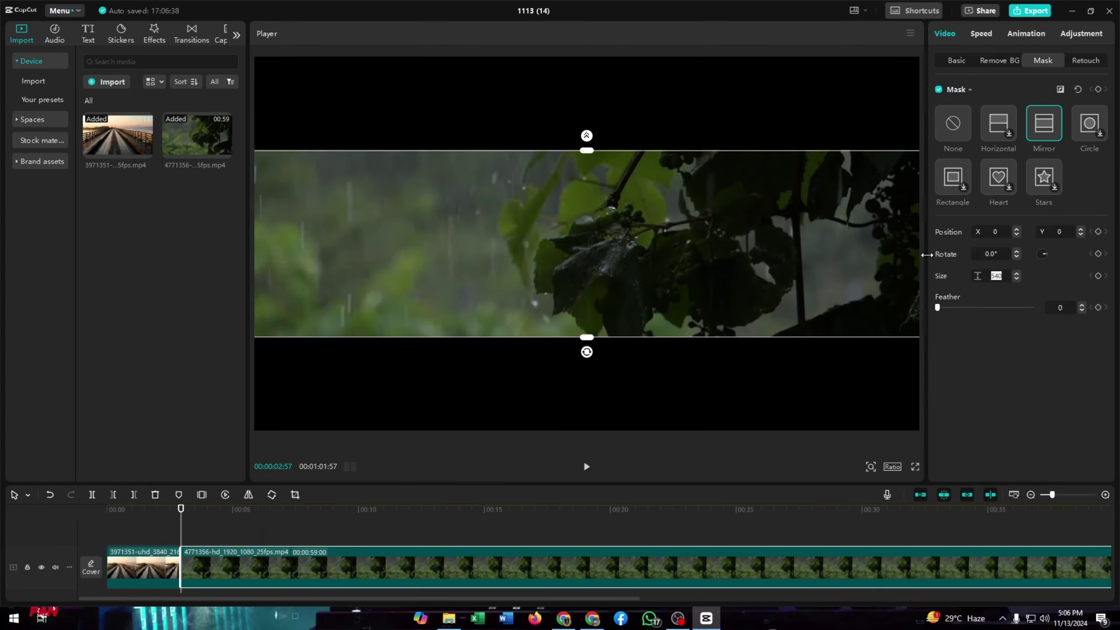
click(141, 569)
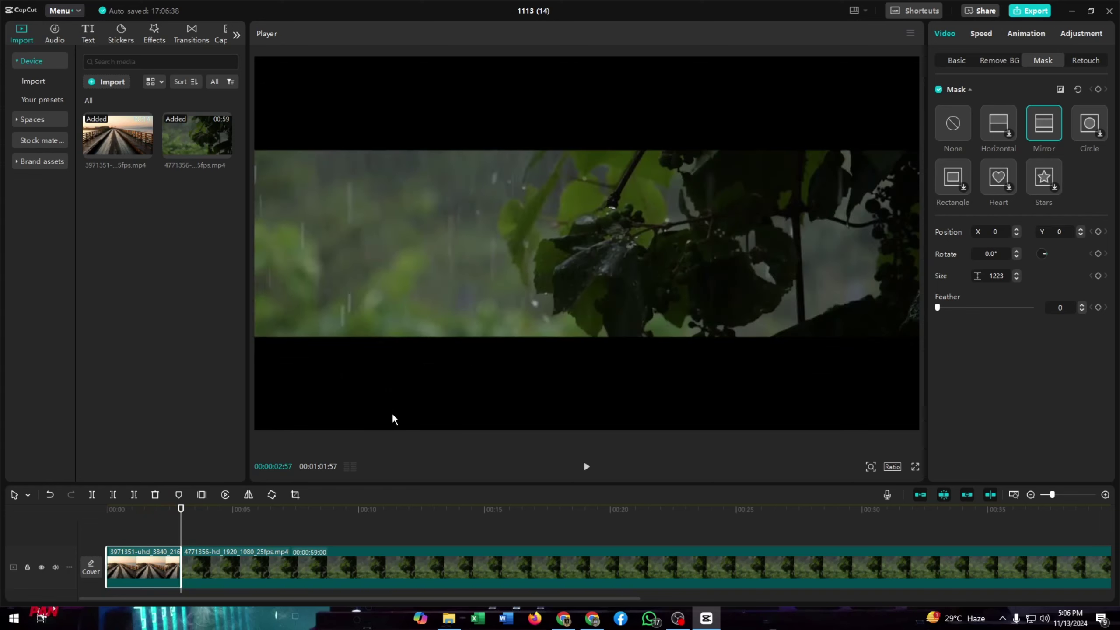
click(151, 525)
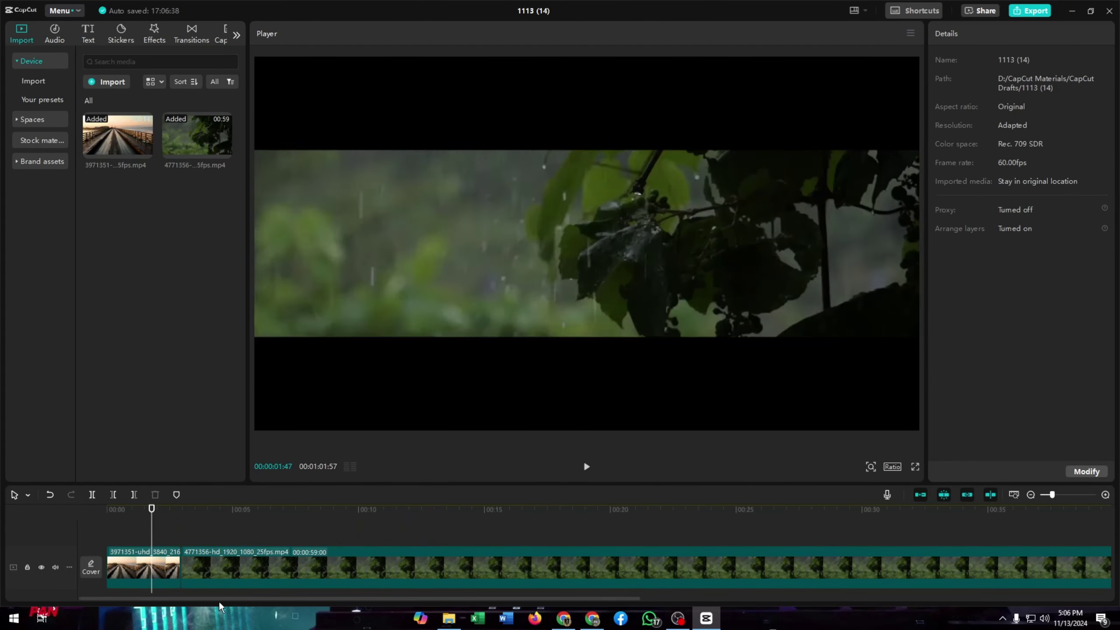
click(439, 569)
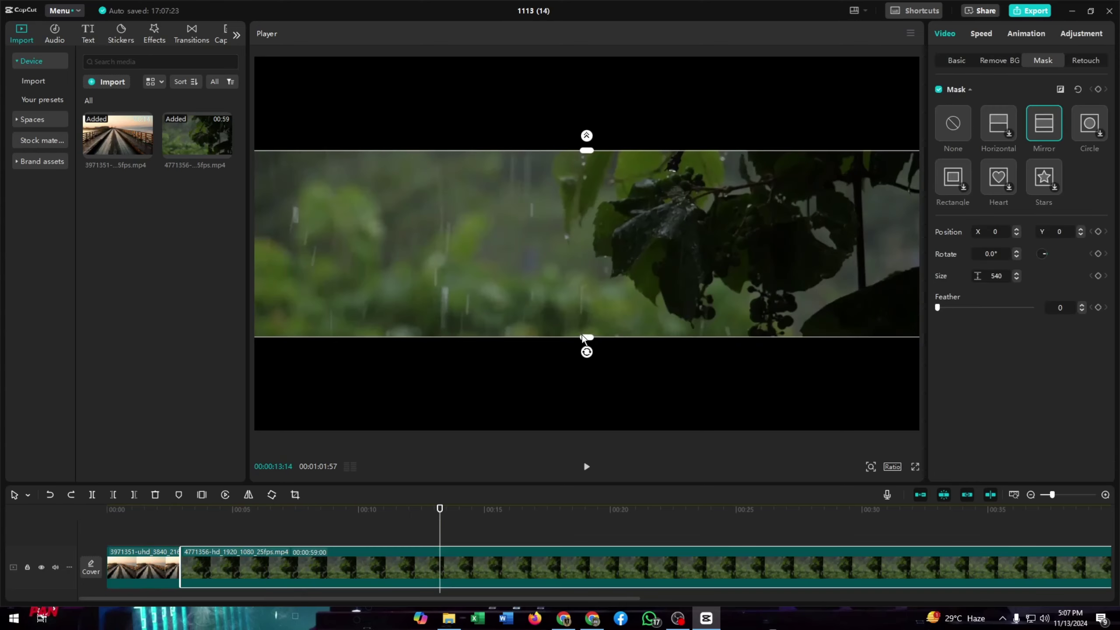
drag(586, 337, 587, 393)
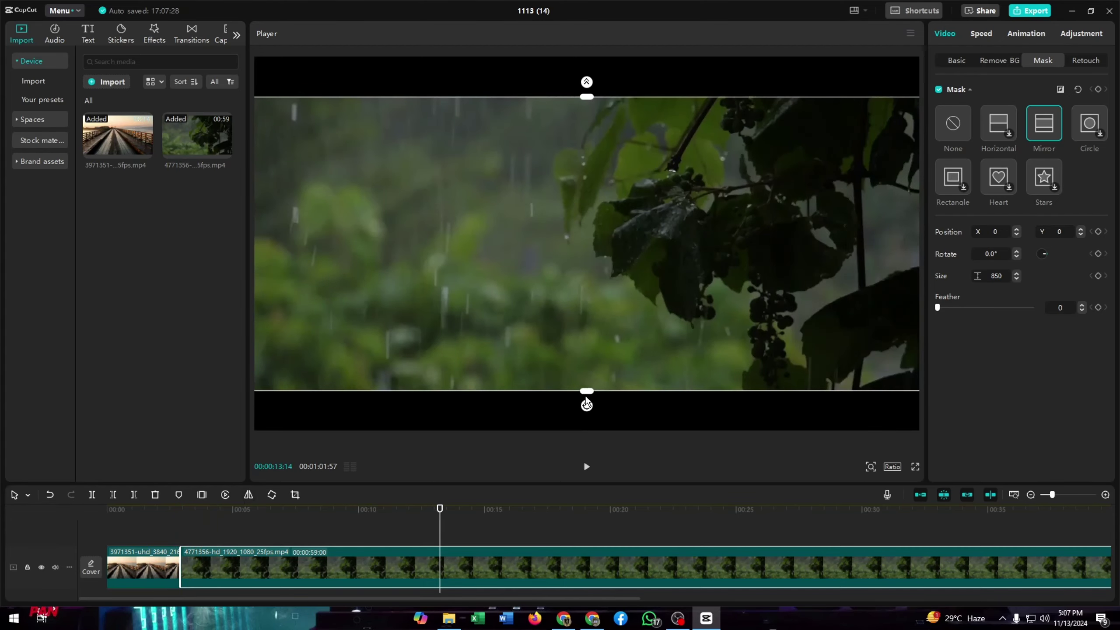
drag(587, 392, 592, 406)
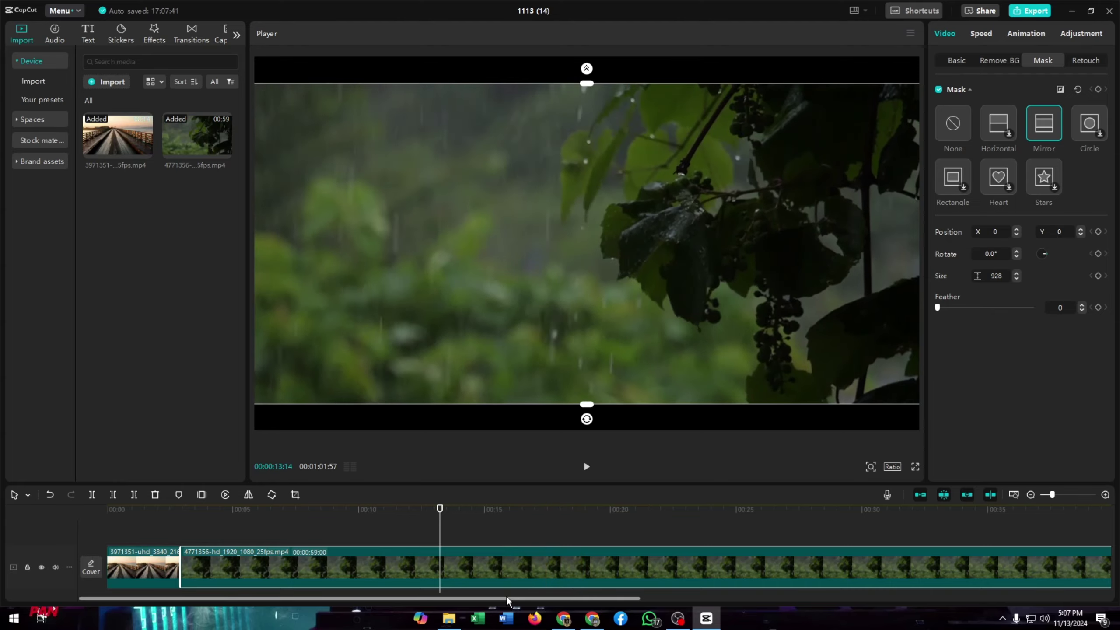
- Compare the bars on both clips, split the rain clip at about 00:00:08:15 and delete the rest
click(618, 516)
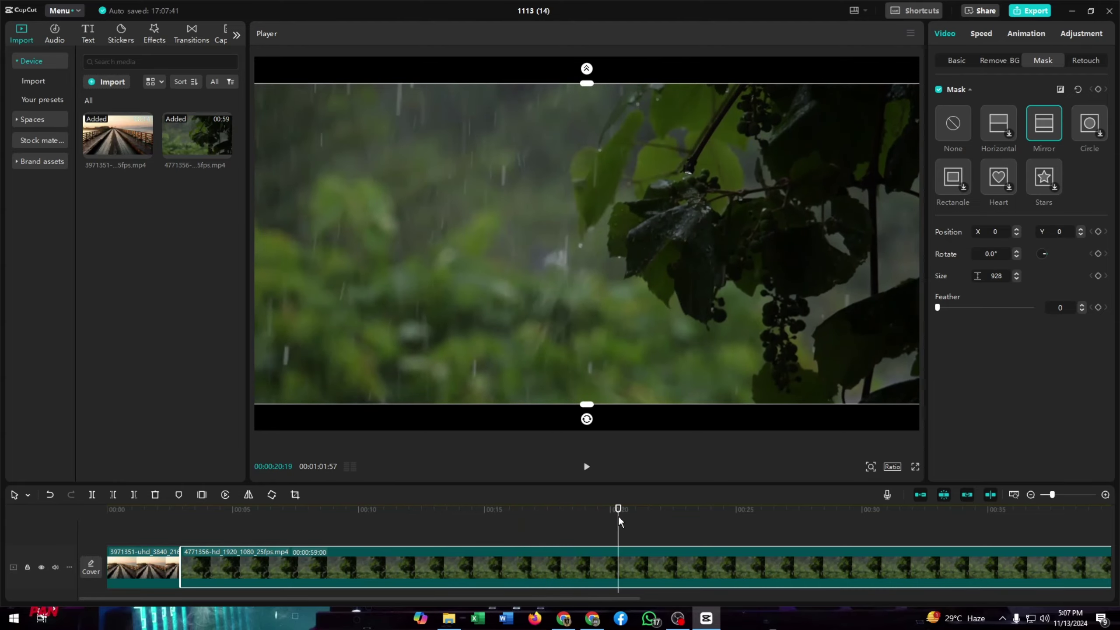
click(140, 530)
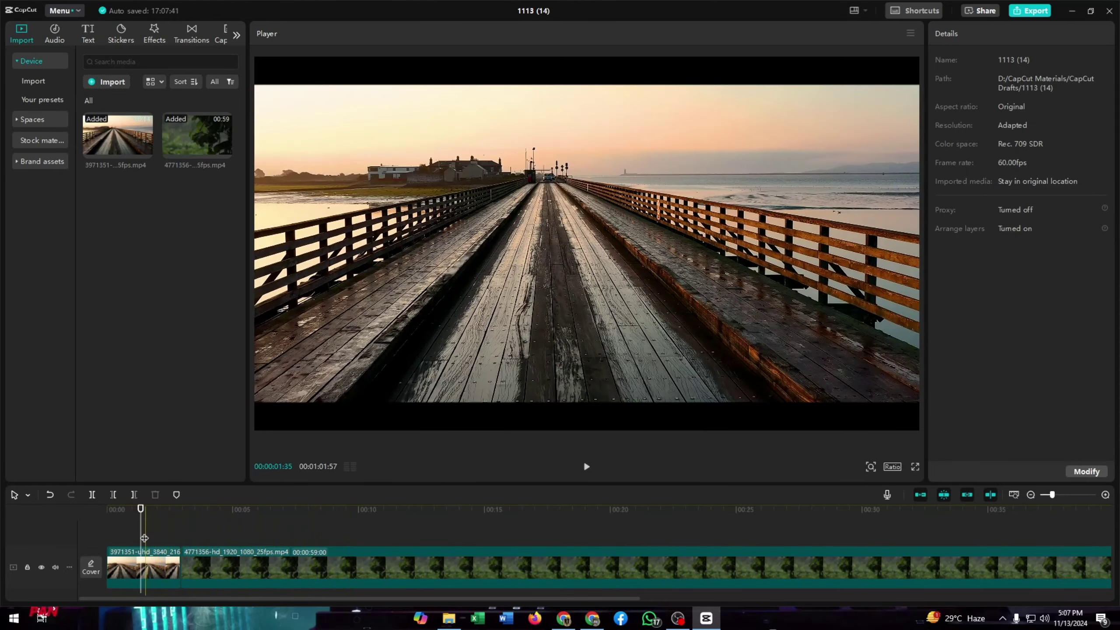
click(306, 533)
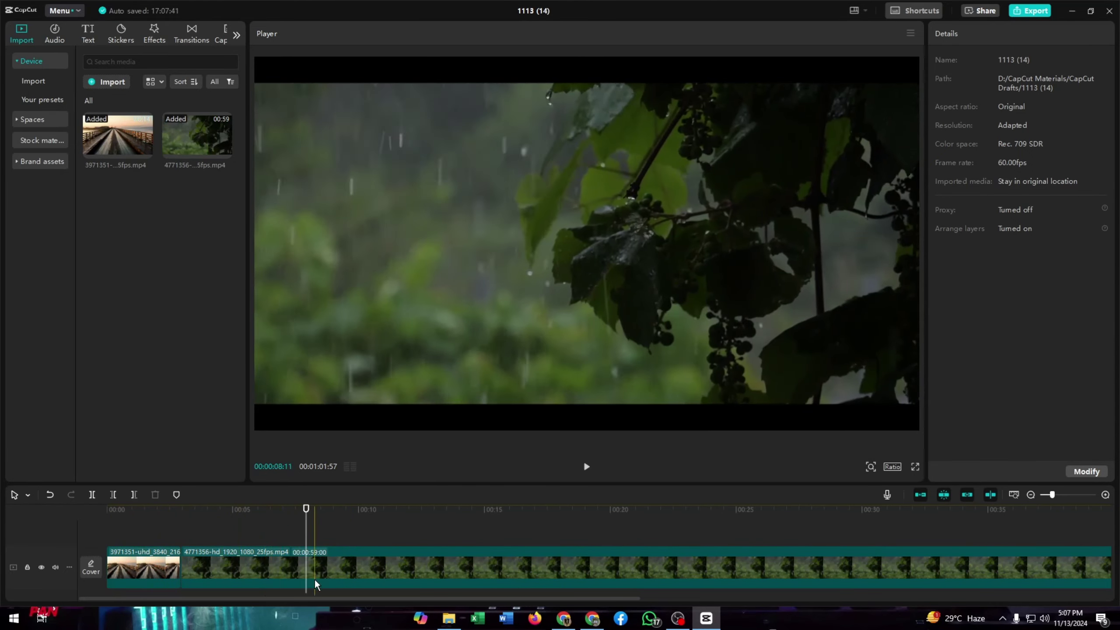
click(315, 579)
key(ctrl+b)
key(Delete)
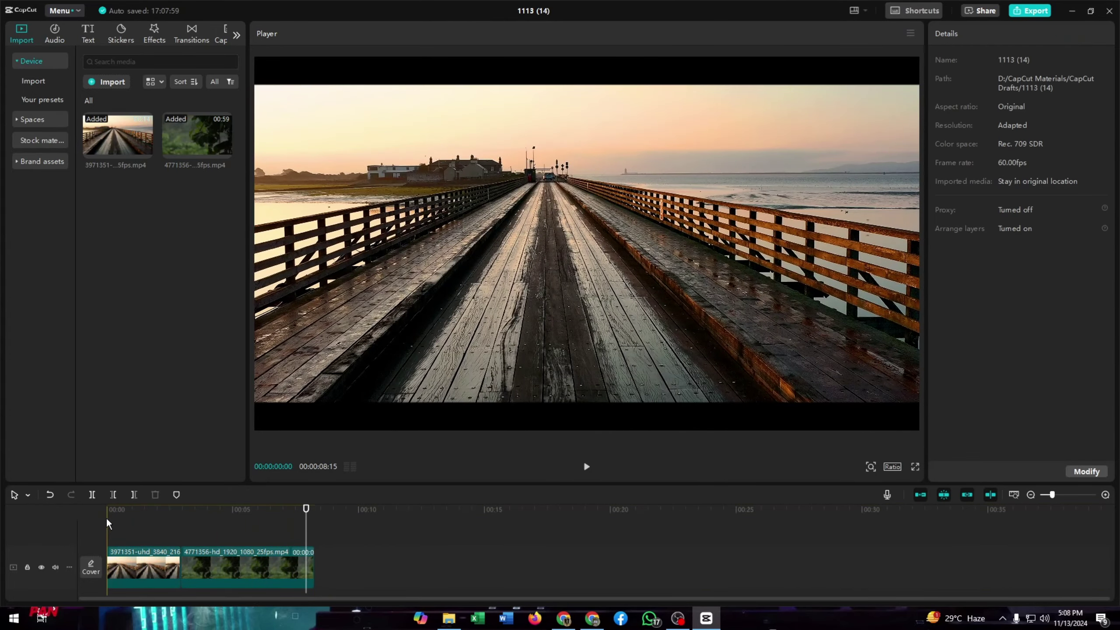
- Try a mask keyframe at the pier clip's start with a slightly larger mask at 00:00:00:38, and undo the enlargement
click(109, 525)
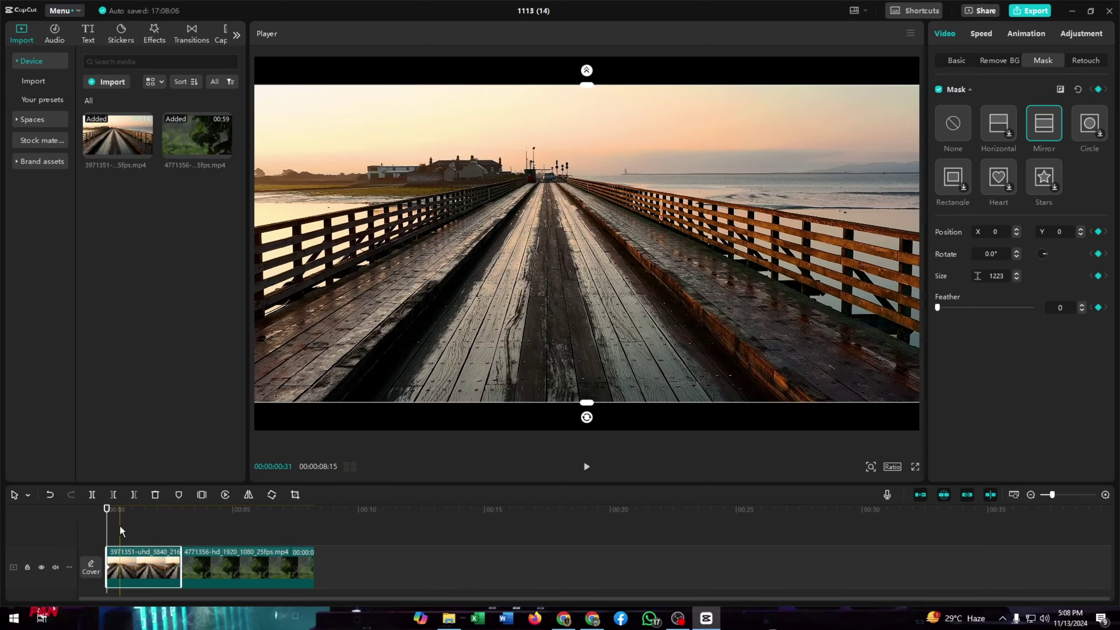
click(121, 526)
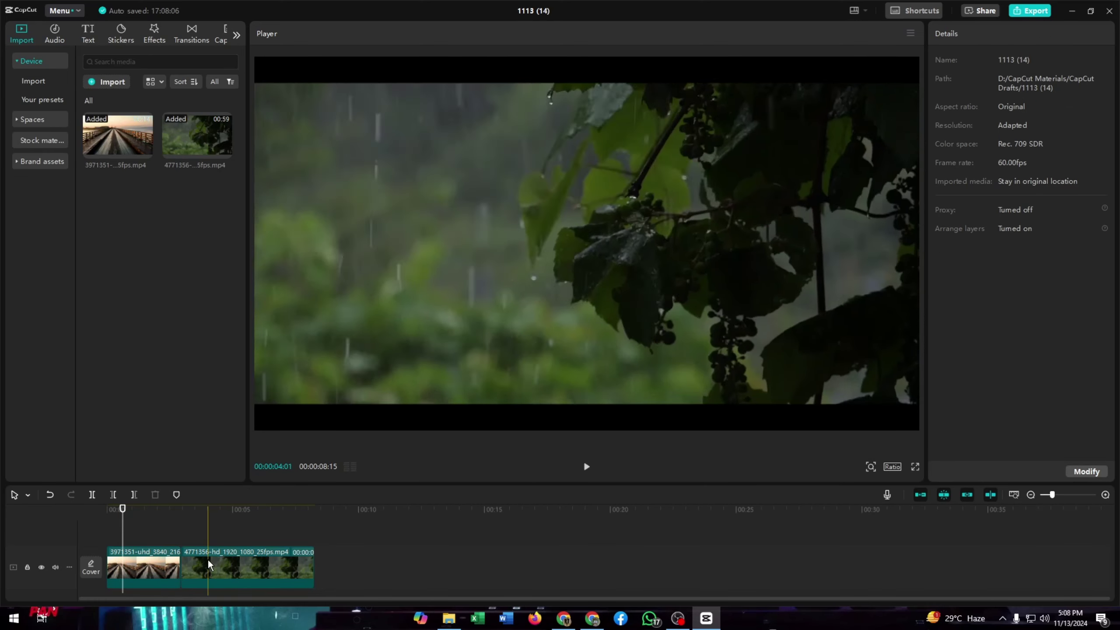
click(145, 566)
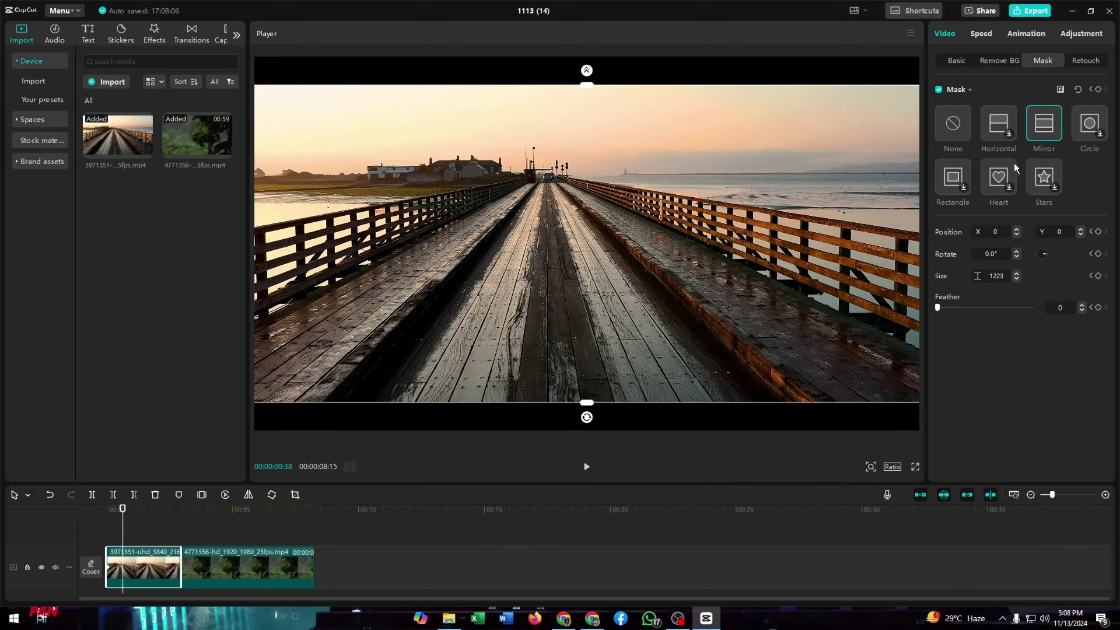
drag(589, 402, 589, 409)
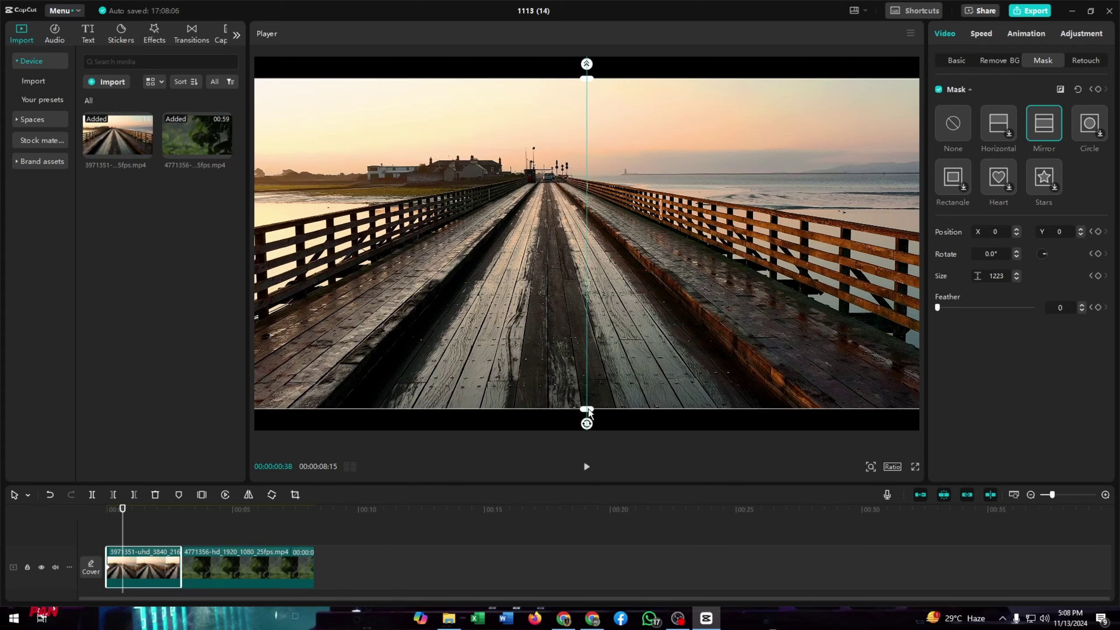
click(49, 494)
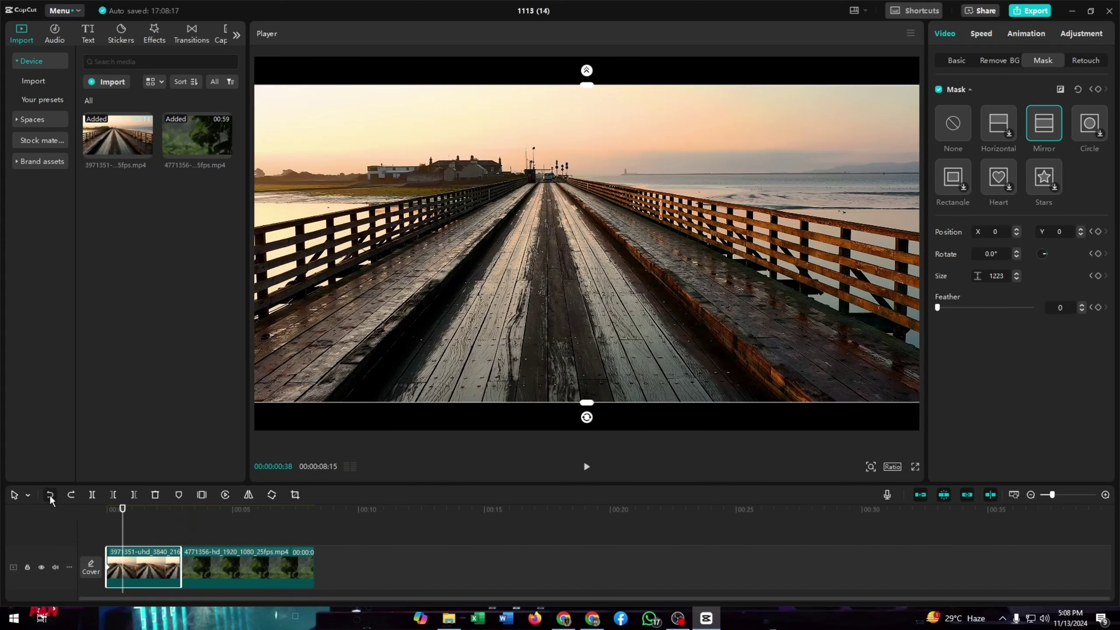
- Set a mask keyframe on the pier clip at 00:00:00:00
click(109, 537)
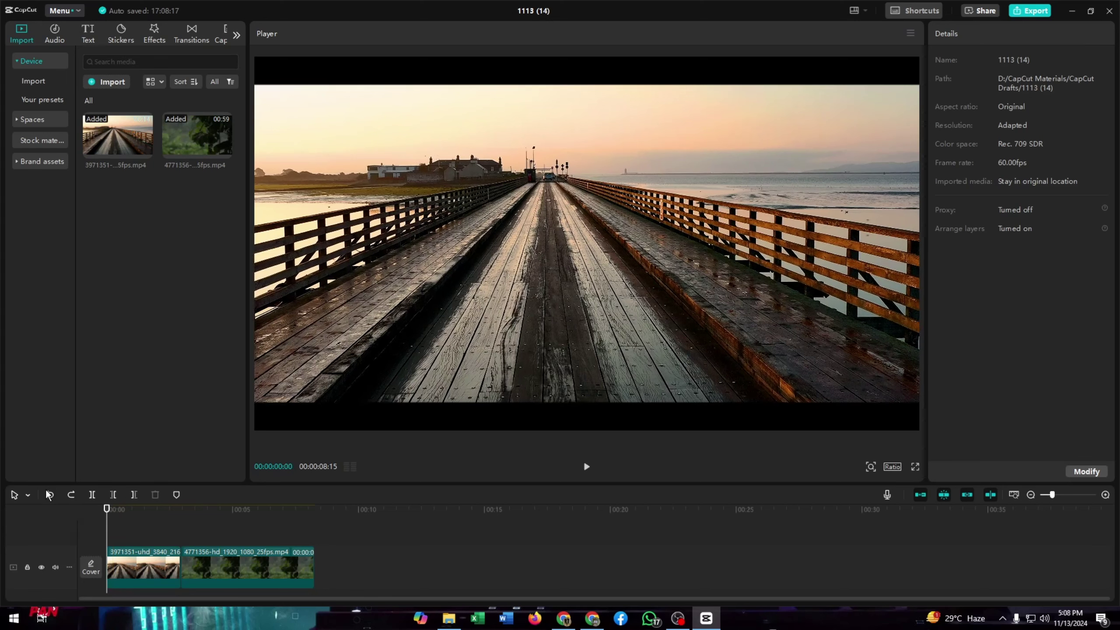
click(155, 555)
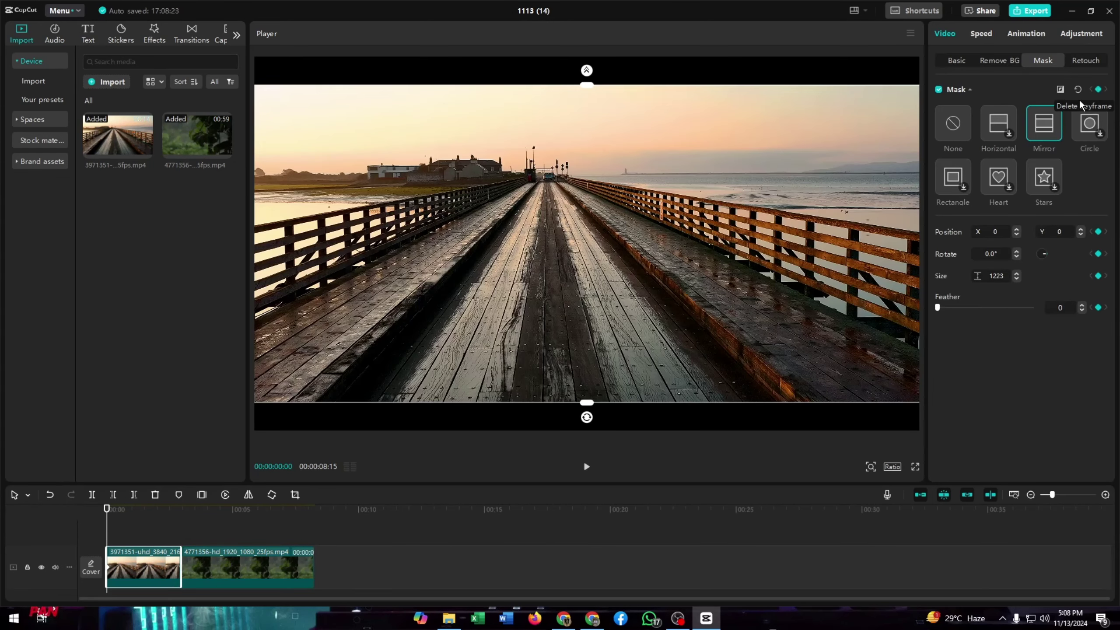
- Animate the pier clip's bars closing in by setting the mask size to about 1442 at its start and about 1249 at 00:00:00:32
drag(589, 402, 588, 429)
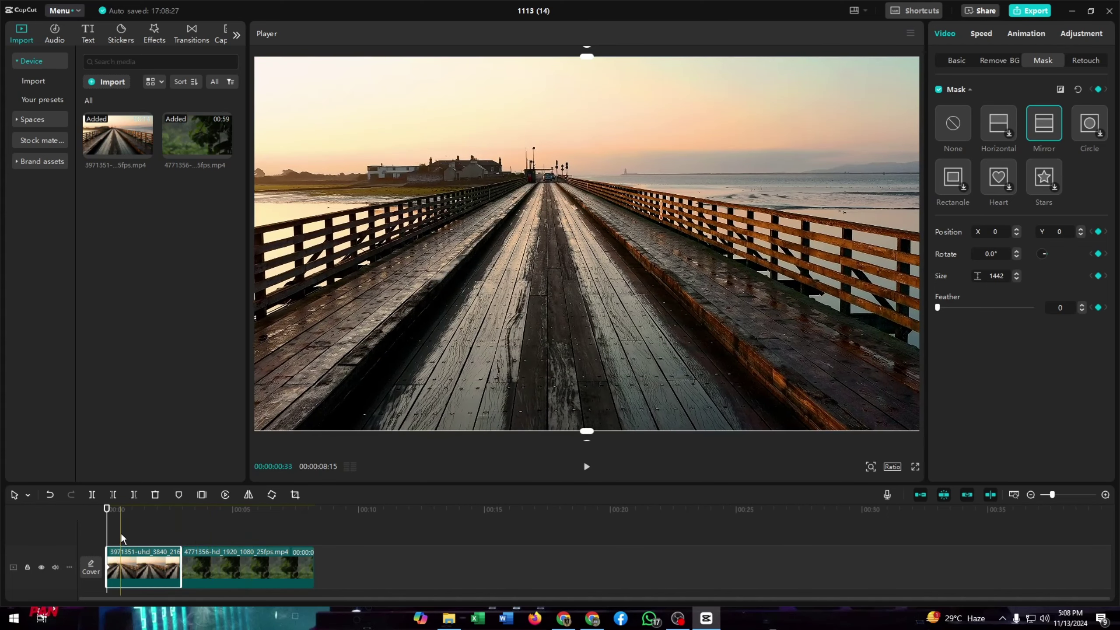
click(120, 532)
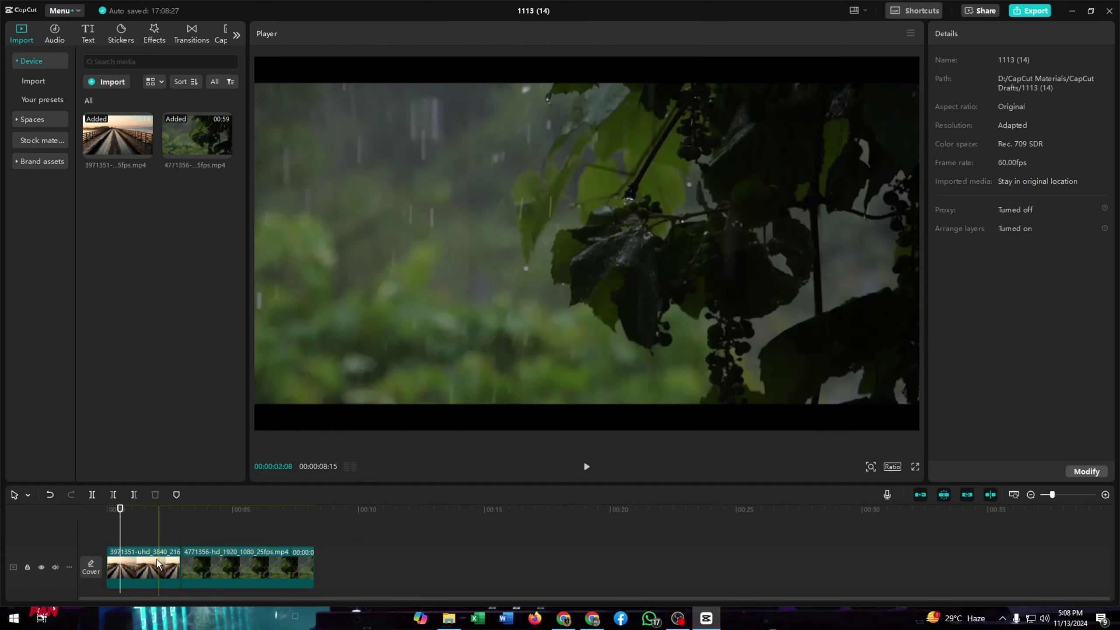
click(156, 560)
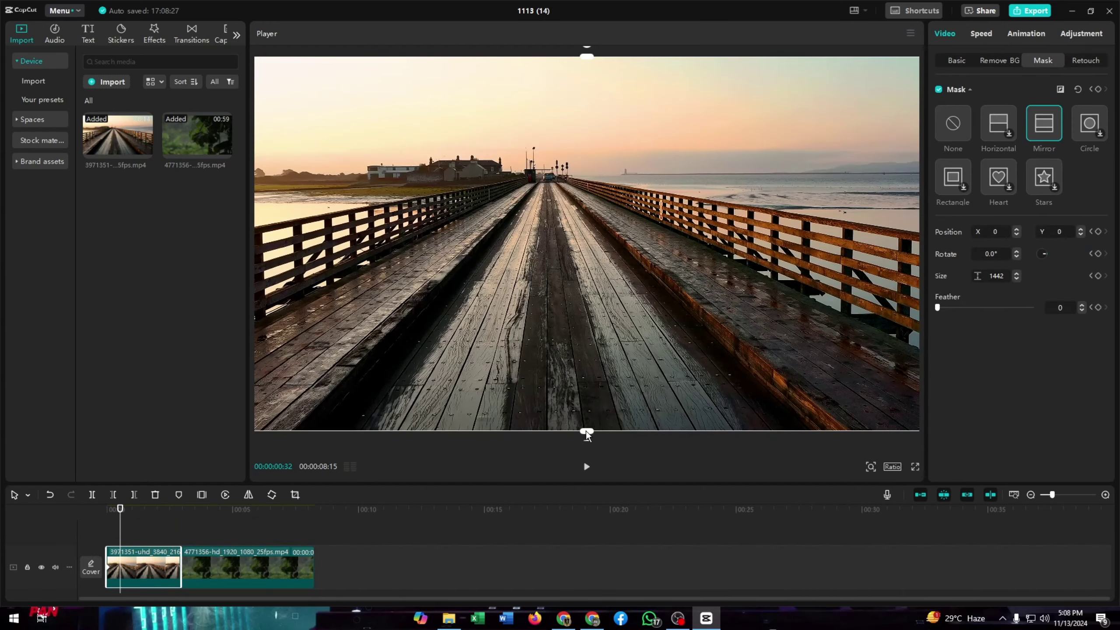
drag(586, 431, 591, 407)
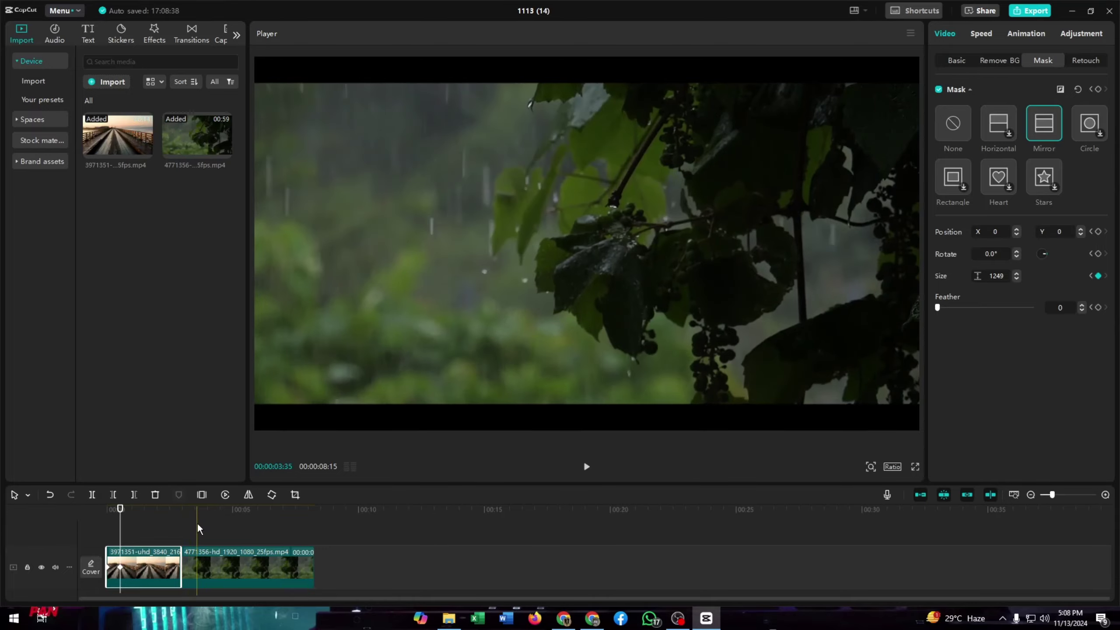
- Play back the opening of the timeline to review the pier clip's bar animation
click(101, 515)
key(space)
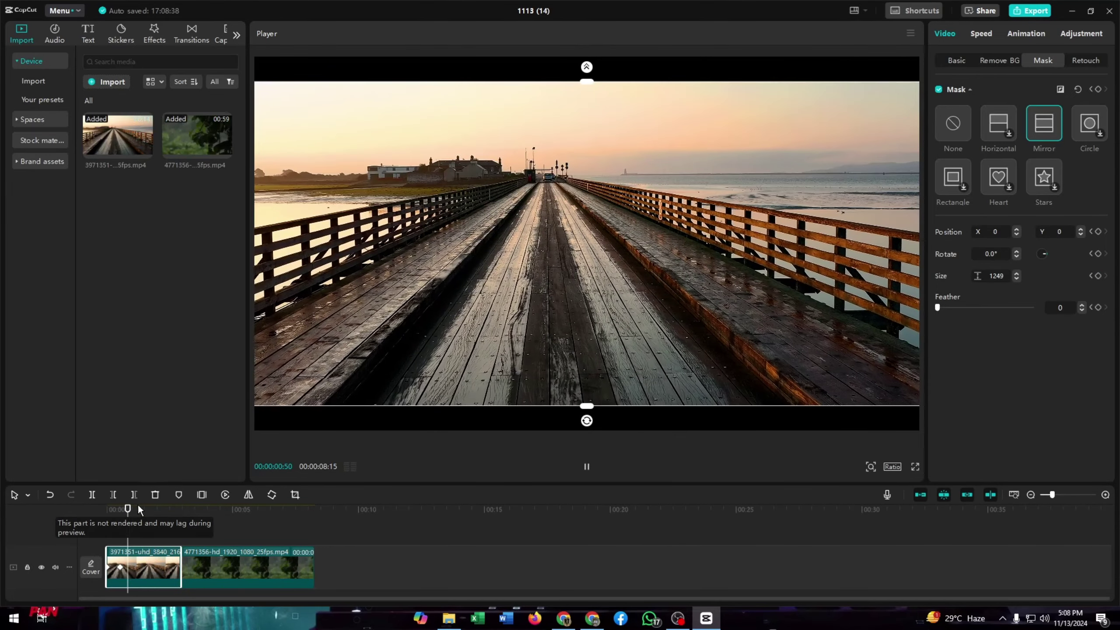
click(314, 527)
click(125, 519)
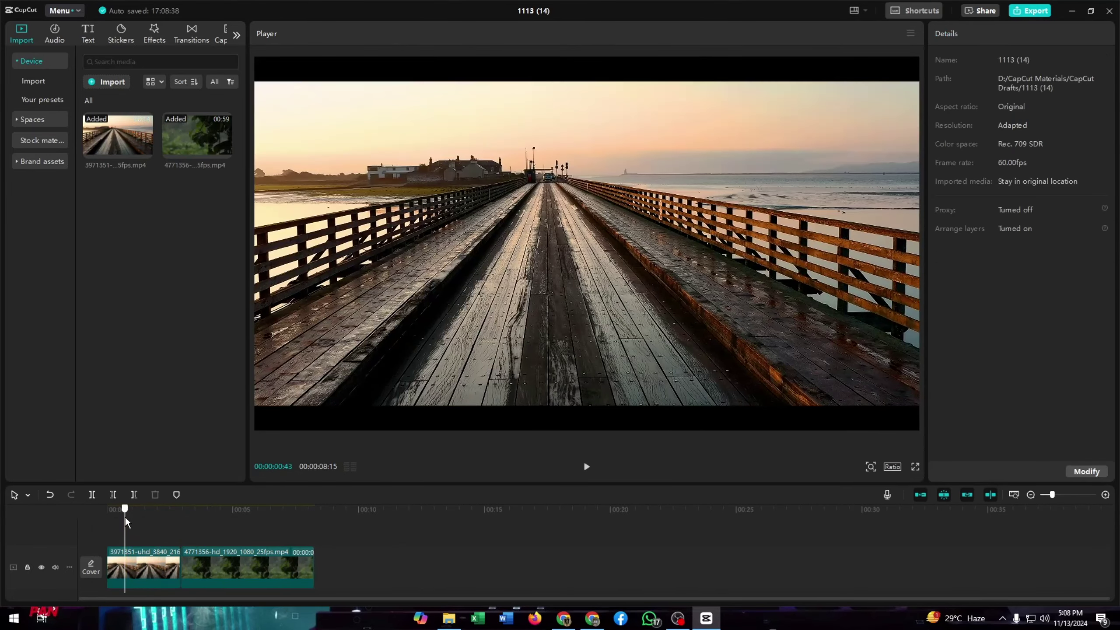
key(space)
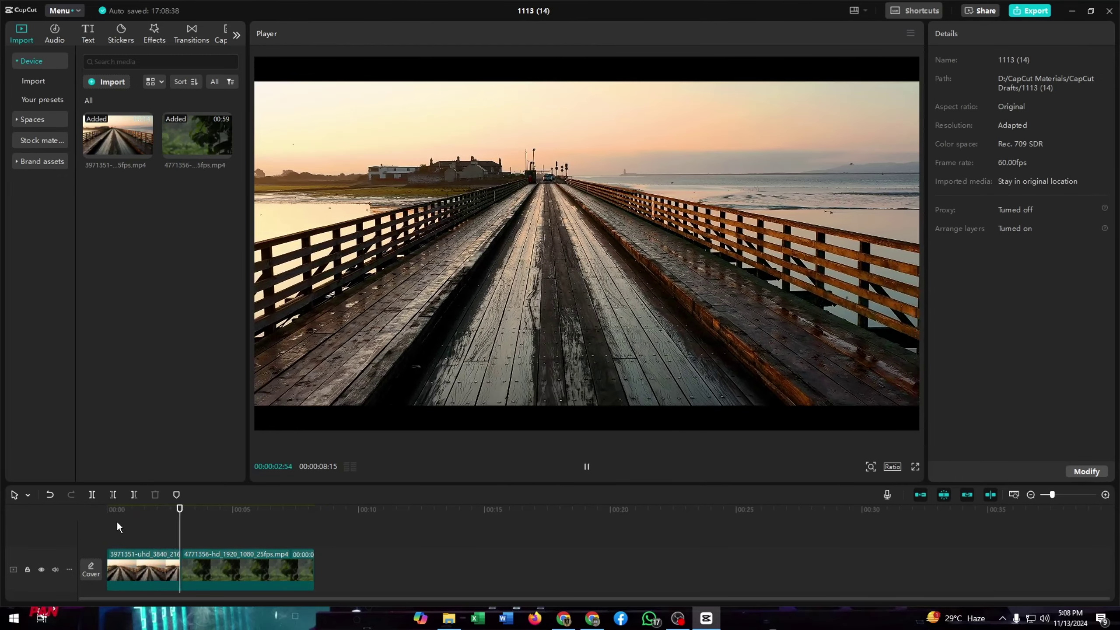
click(108, 534)
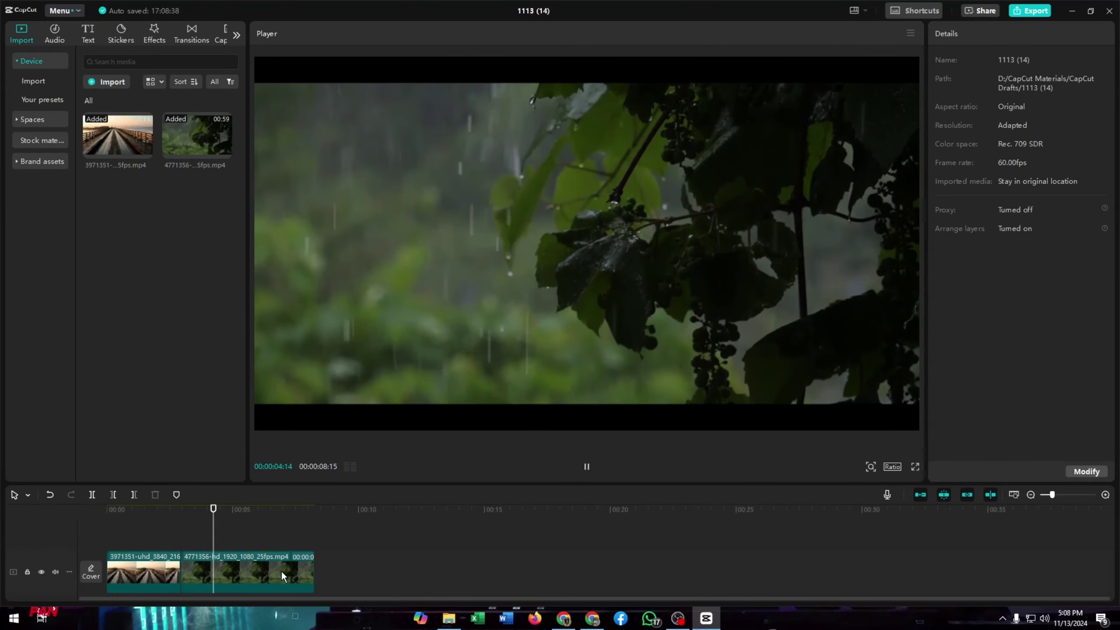
- Trim the rain clip to end at about 00:00:05:42 and set a mask keyframe on it at 00:00:04:58
click(280, 571)
drag(312, 578, 247, 580)
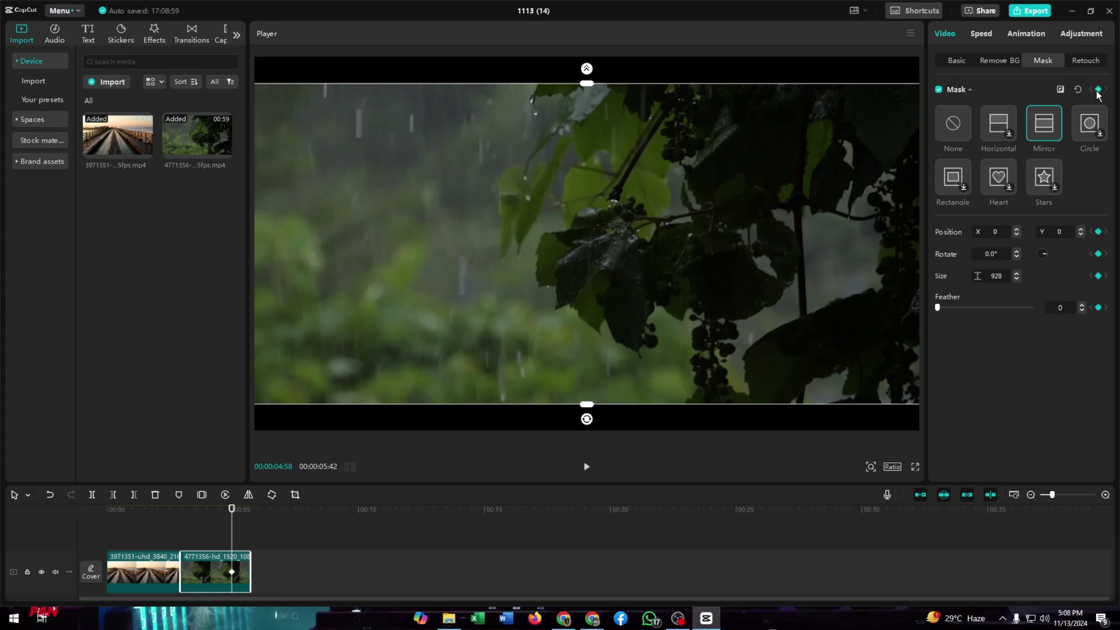
- Enlarge the rain clip's mask to a size of about 1082 at the clip's end, 00:00:05:42
click(250, 520)
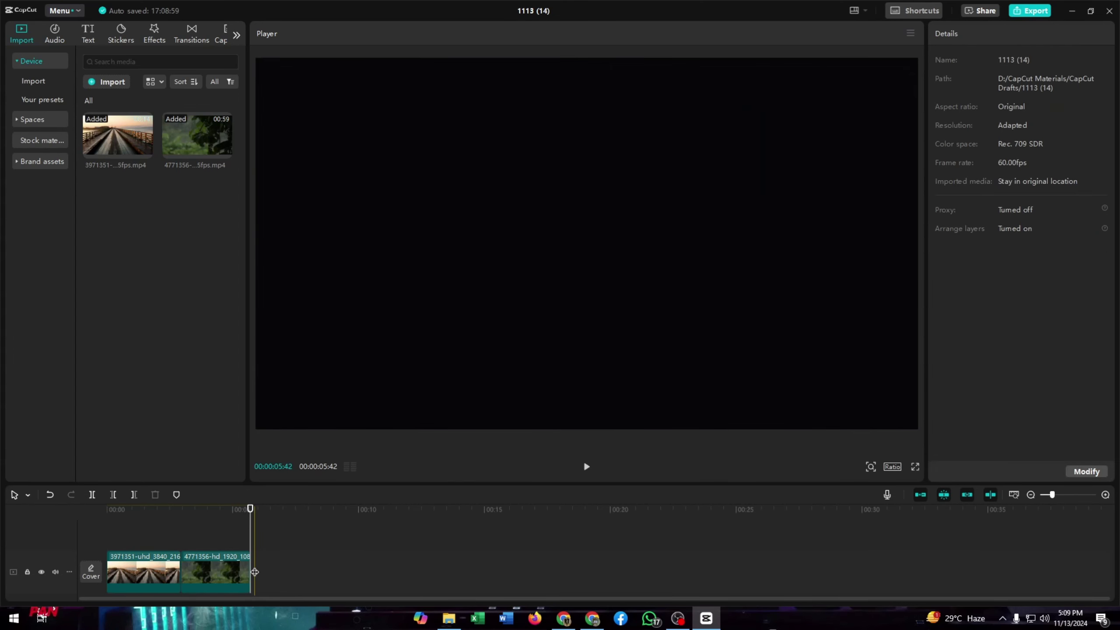
click(244, 566)
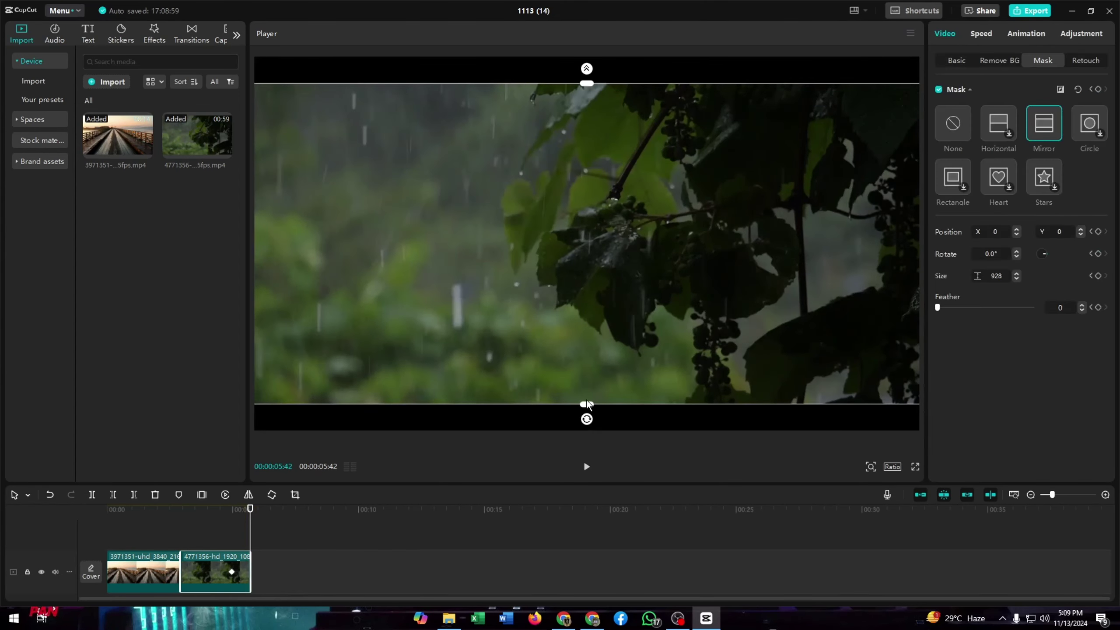
drag(586, 405, 583, 432)
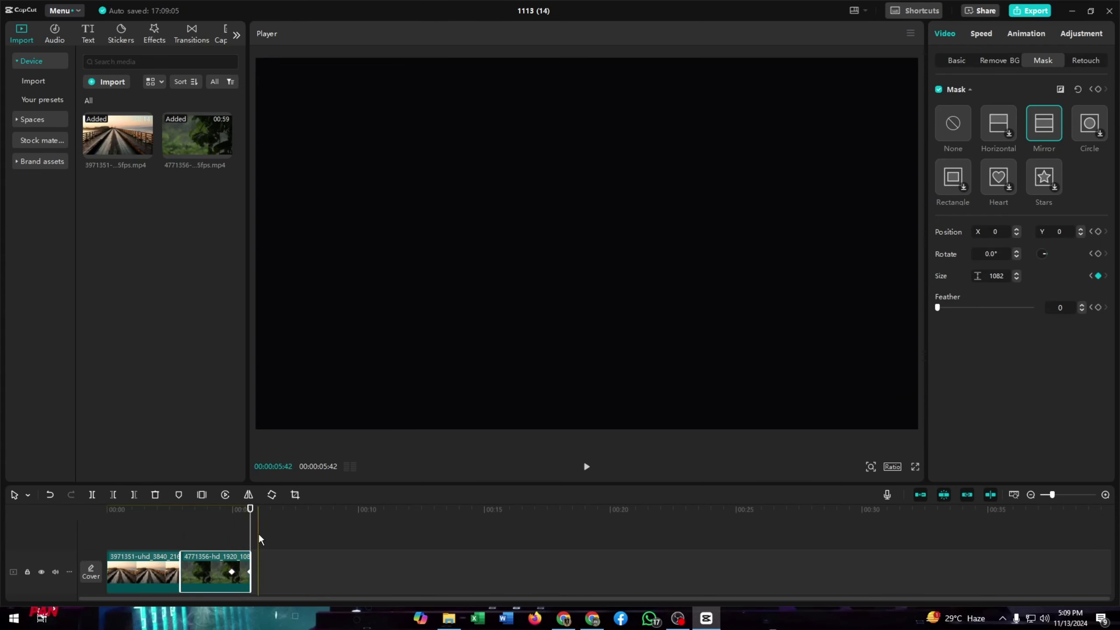
- Play back the rain clip to its end to review how its bars open
click(186, 517)
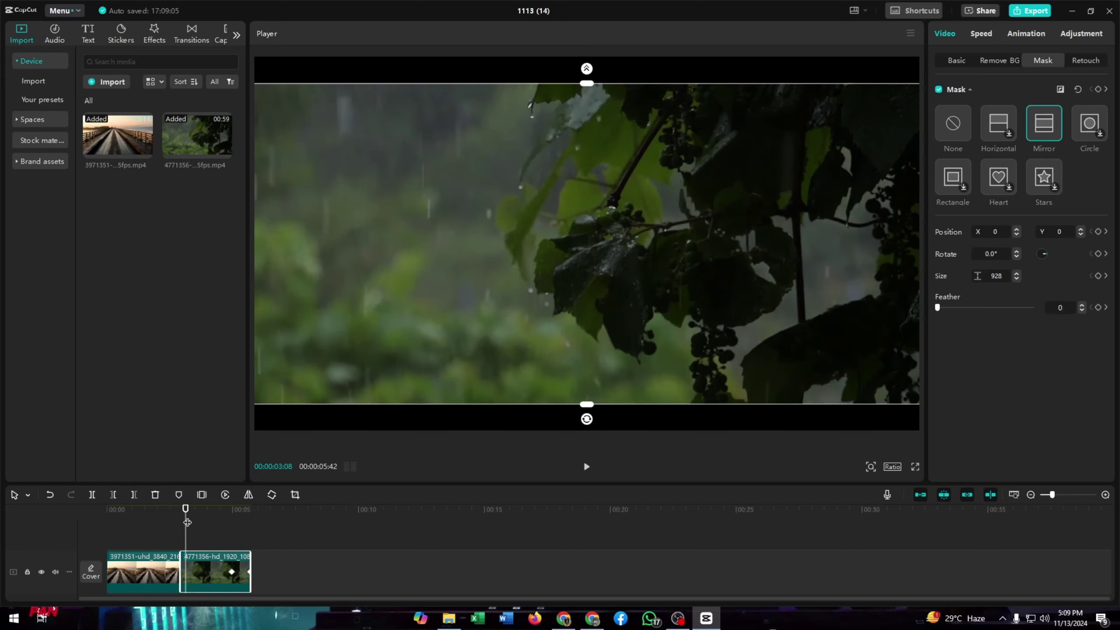
key(space)
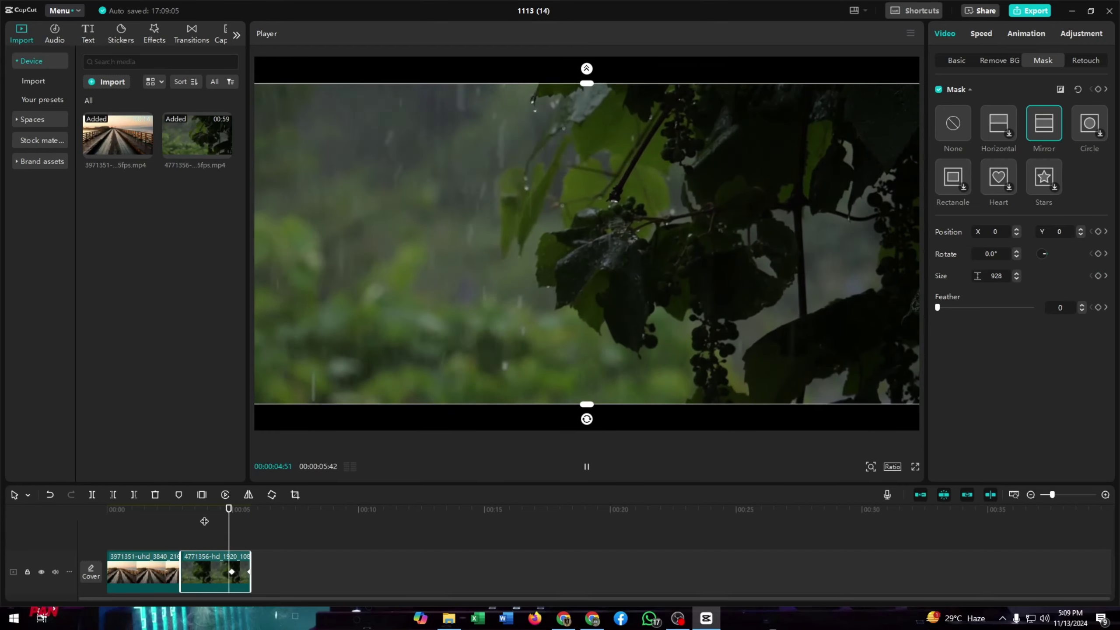
click(205, 516)
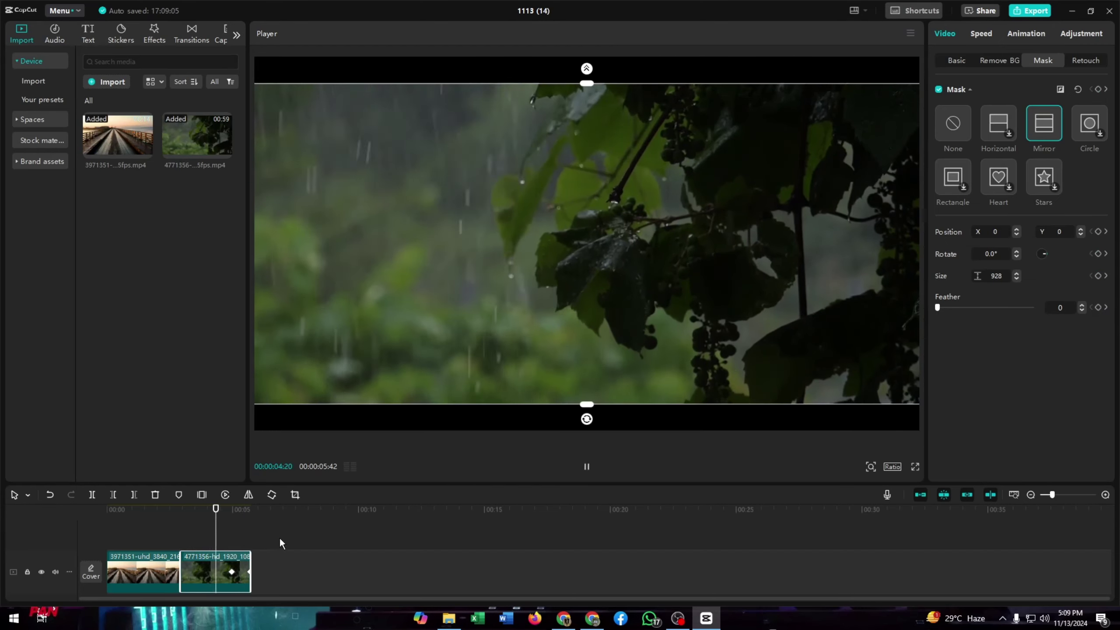
click(279, 537)
click(204, 534)
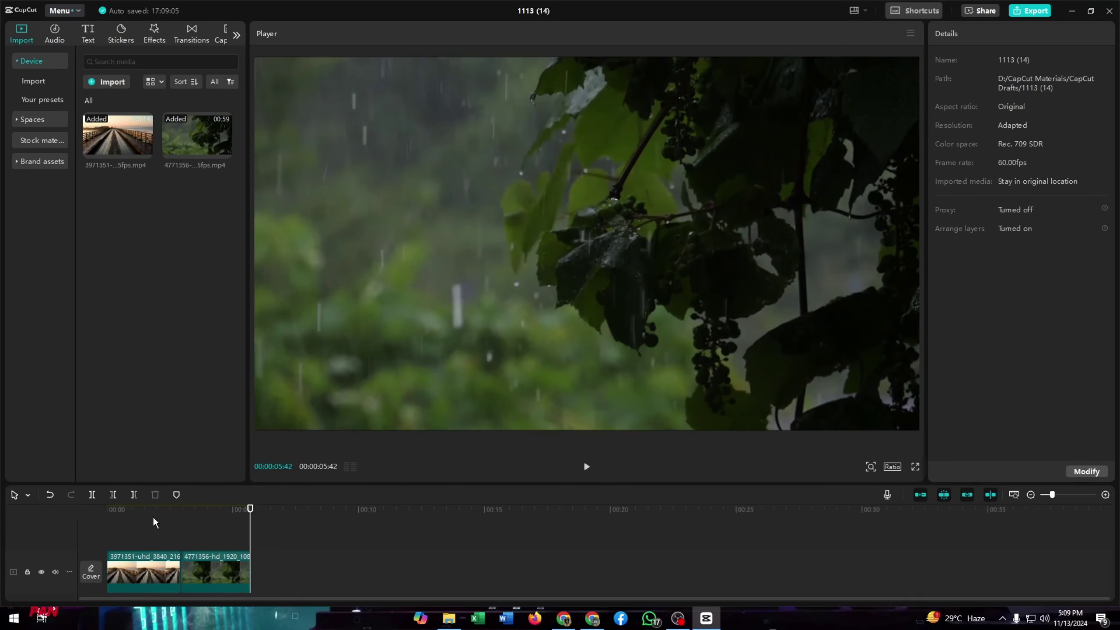
- Export the video under the name "capcut blackbar"
click(1027, 11)
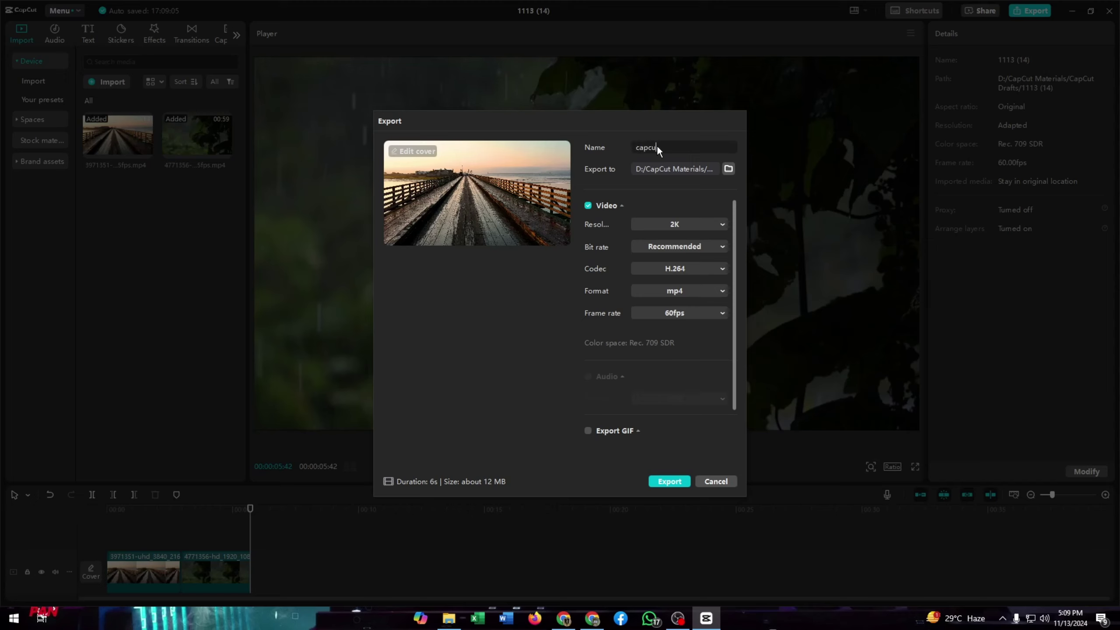
text(capcut blackbar)
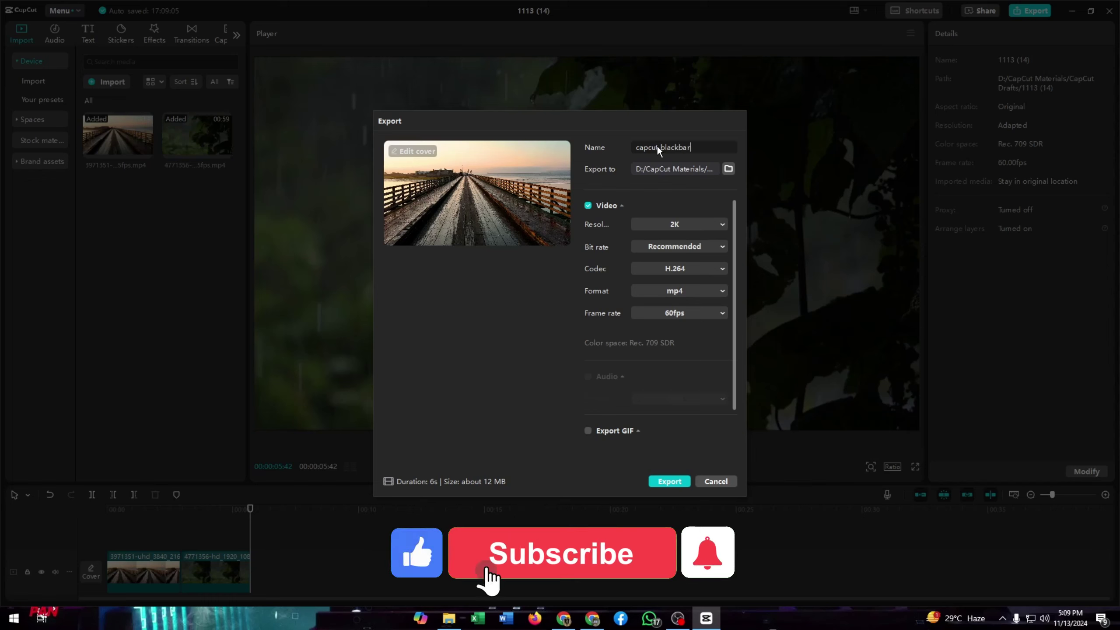
click(669, 480)
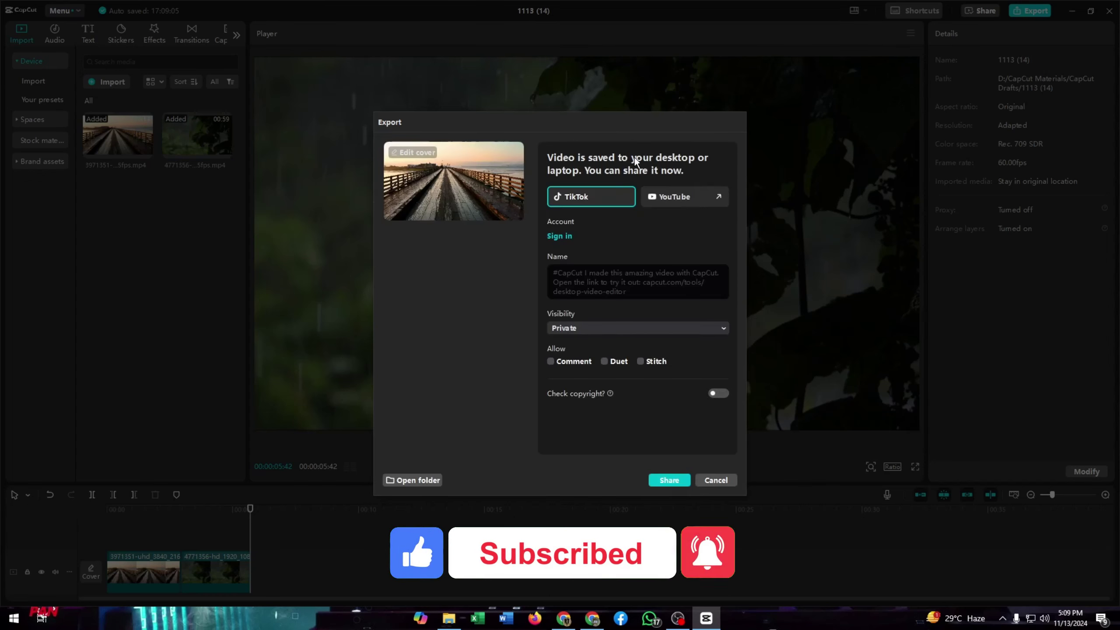